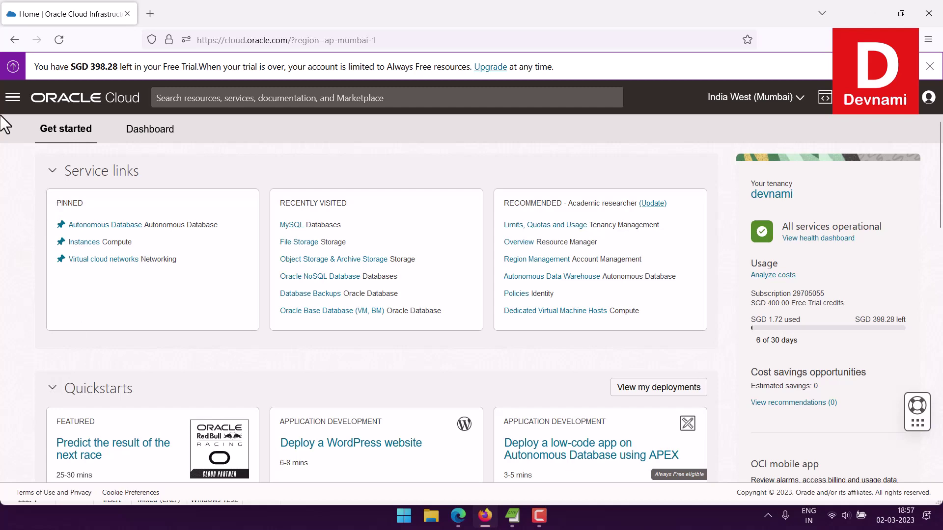
Open the Autonomous Database list under Oracle Database in the cloud console.
left_click(12, 98)
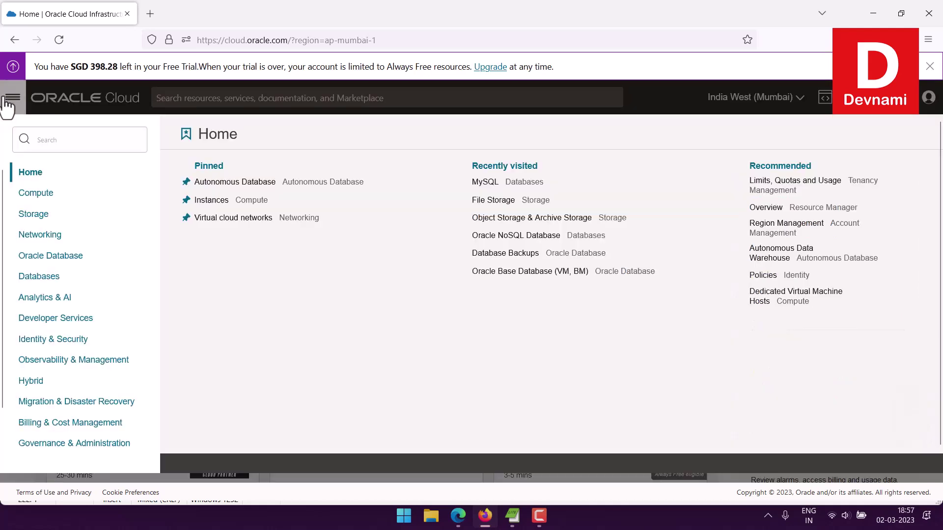
left_click(48, 259)
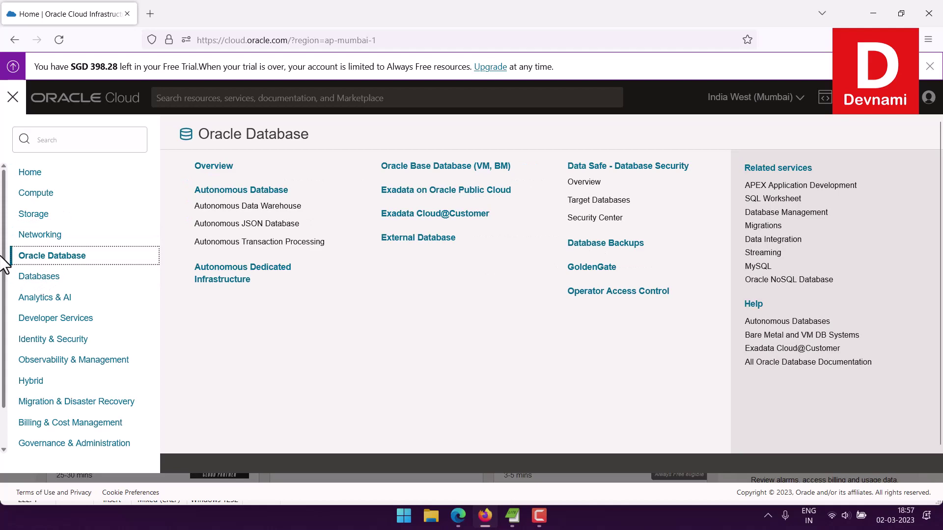
left_click(216, 192)
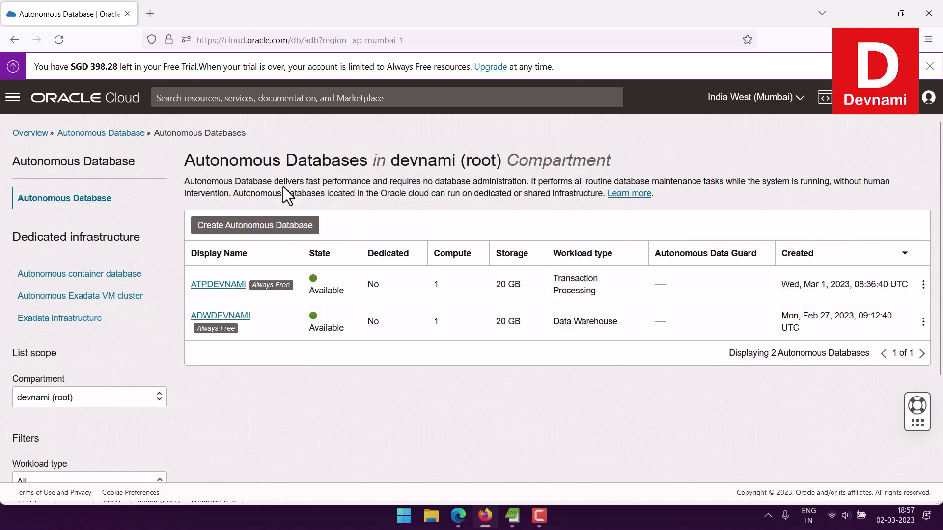
Review the Create Autonomous Database form's workload, configuration, credentials, network access and license sections, and cancel without creating a database.
left_click(299, 227)
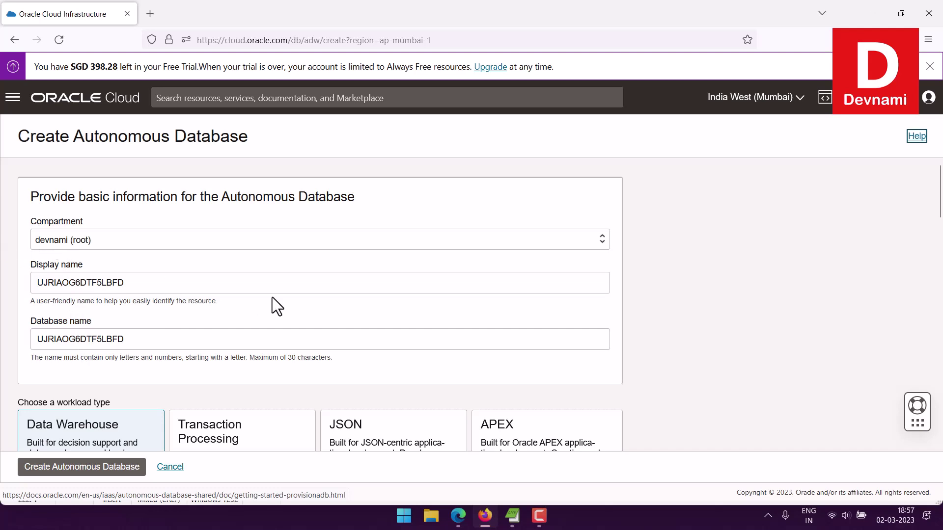
scroll(273, 304, "down", 2)
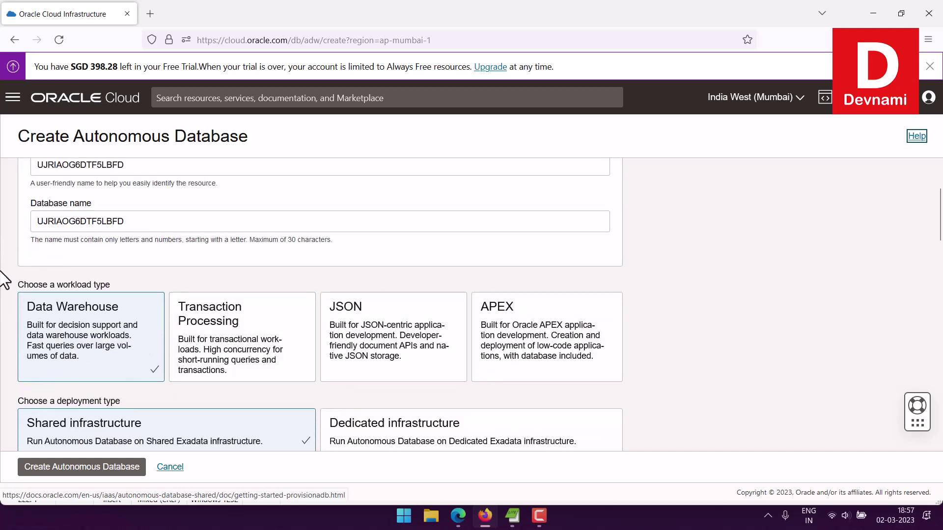
scroll(604, 286, "down", 2)
scroll(604, 290, "down", 2)
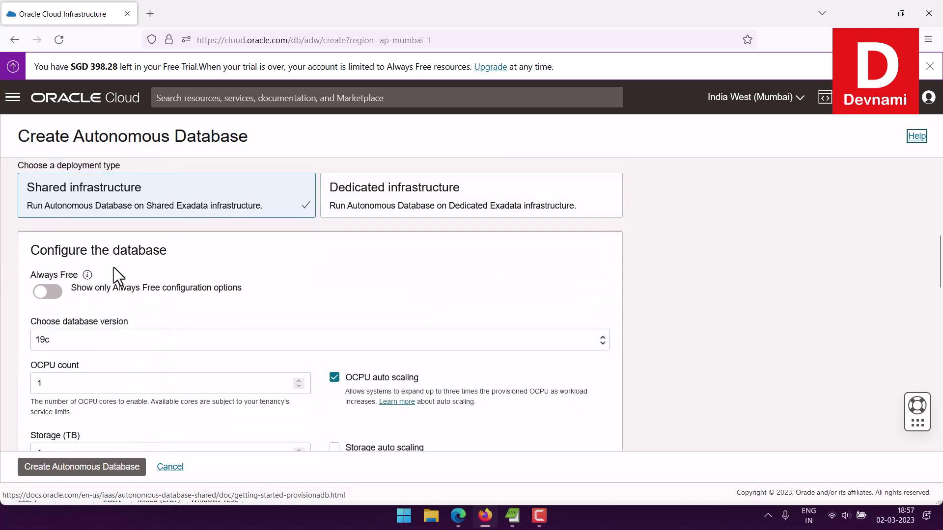
mouse_move(87, 274)
scroll(7, 256, "down", 4)
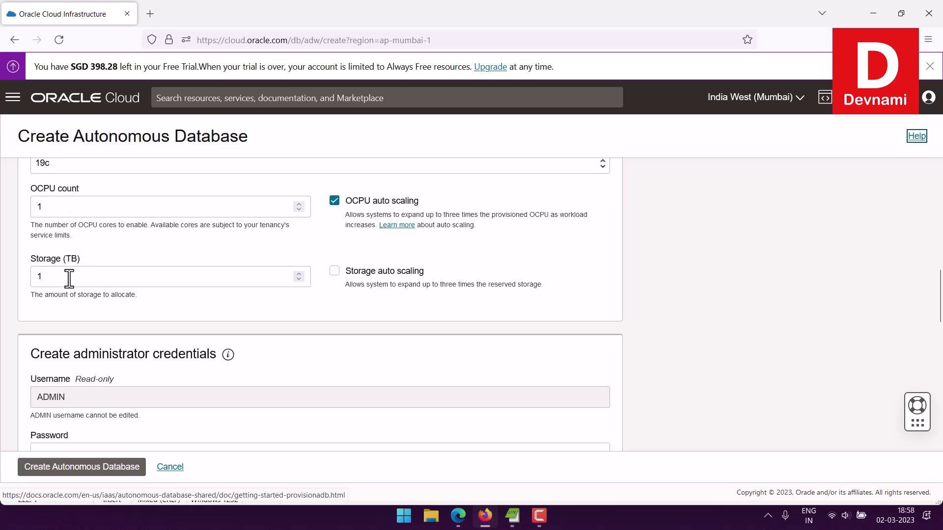
scroll(248, 263, "down", 4)
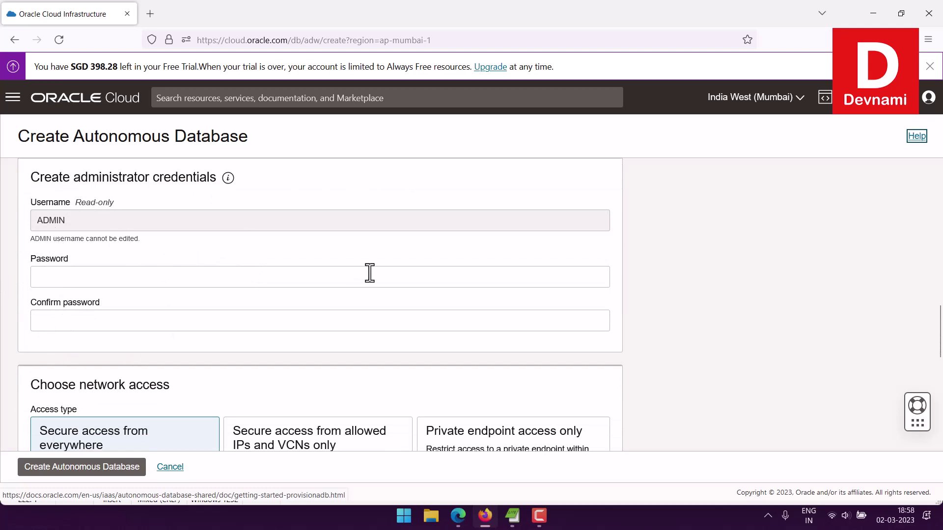
scroll(380, 269, "down", 2)
scroll(380, 269, "down", 1)
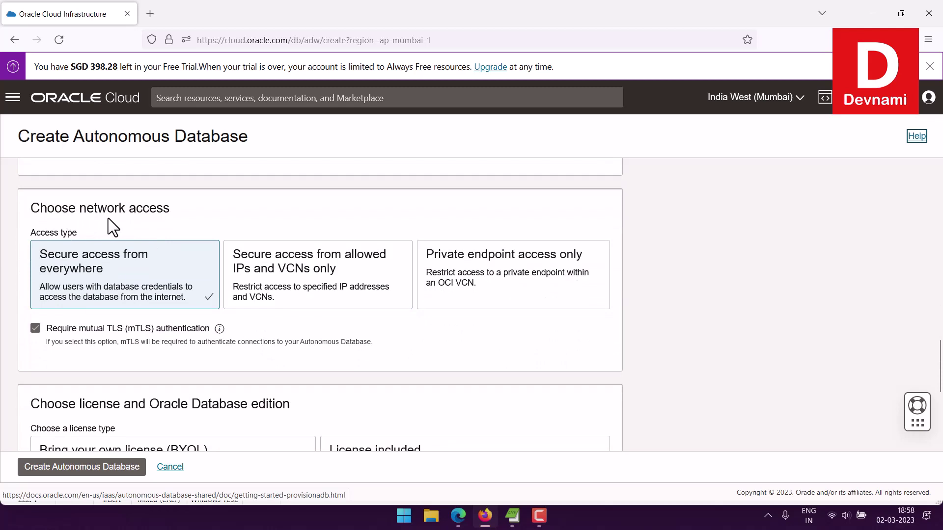
scroll(248, 223, "down", 3)
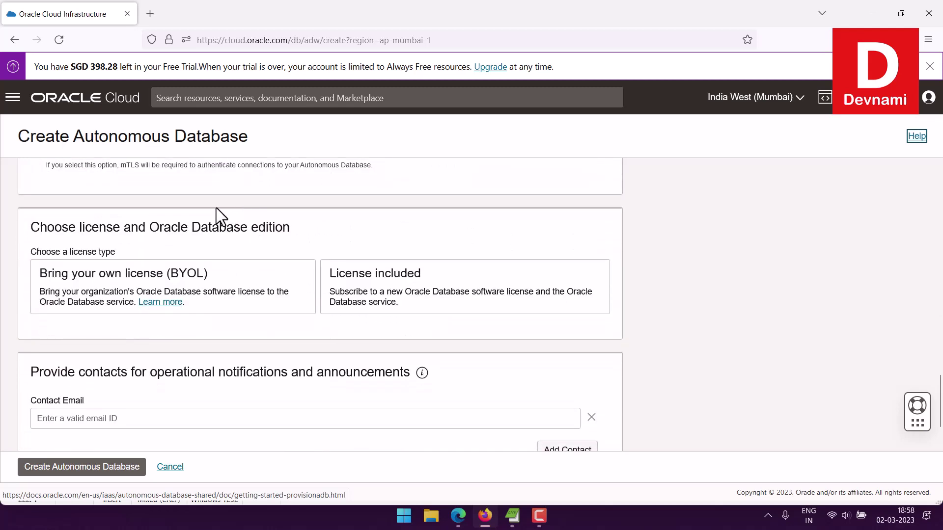
scroll(216, 208, "up", 2)
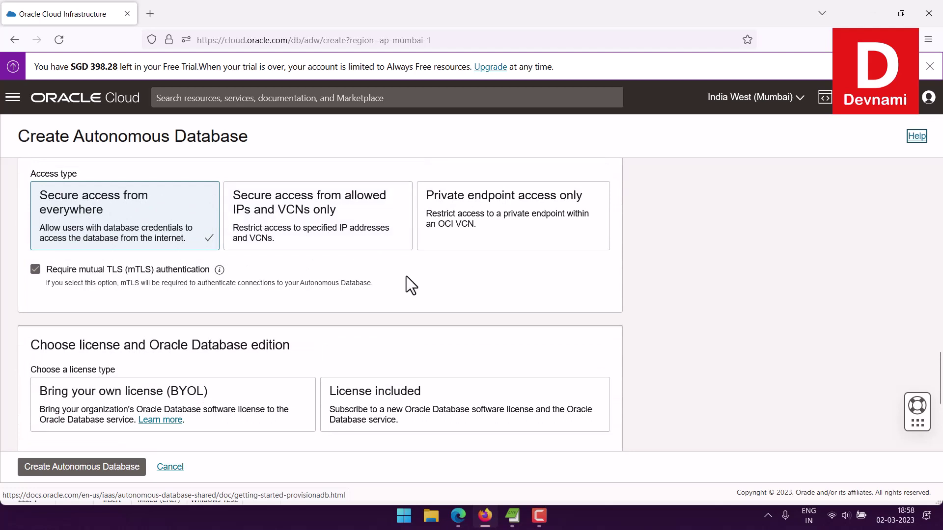
scroll(325, 270, "down", 1)
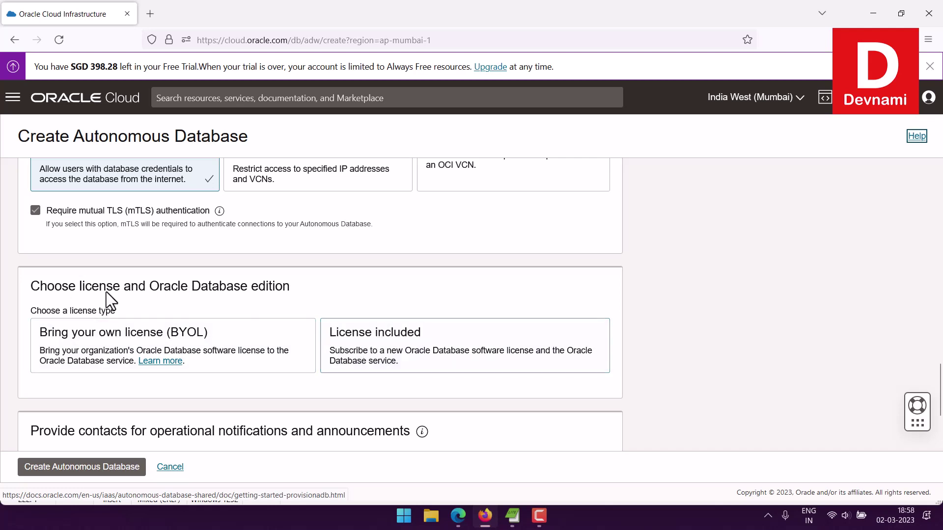
scroll(6, 271, "down", 3)
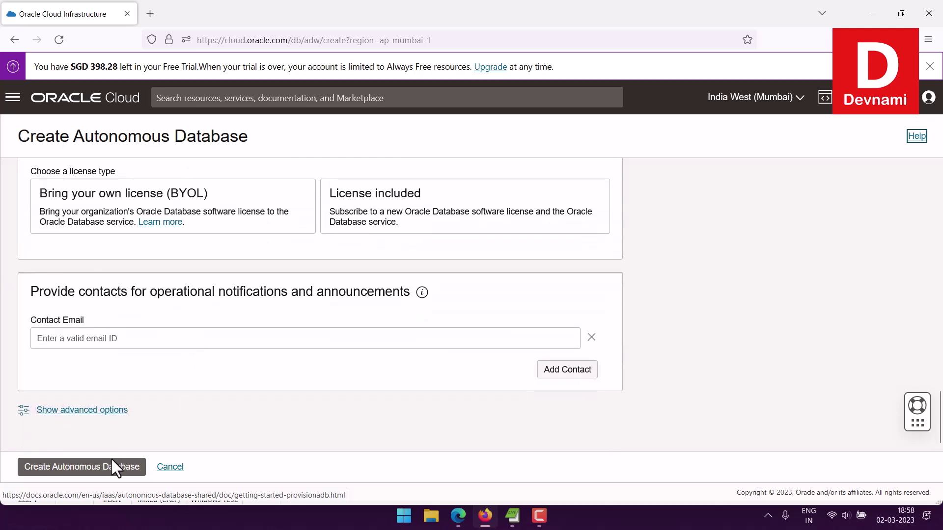
left_click(179, 466)
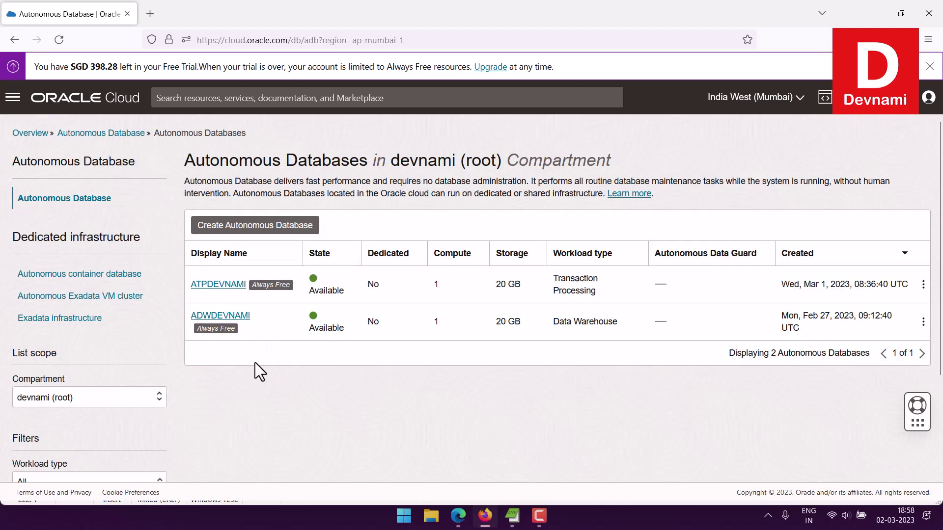
Open the ATPDEVNAMI database's details and launch its Database Actions.
left_click(225, 286)
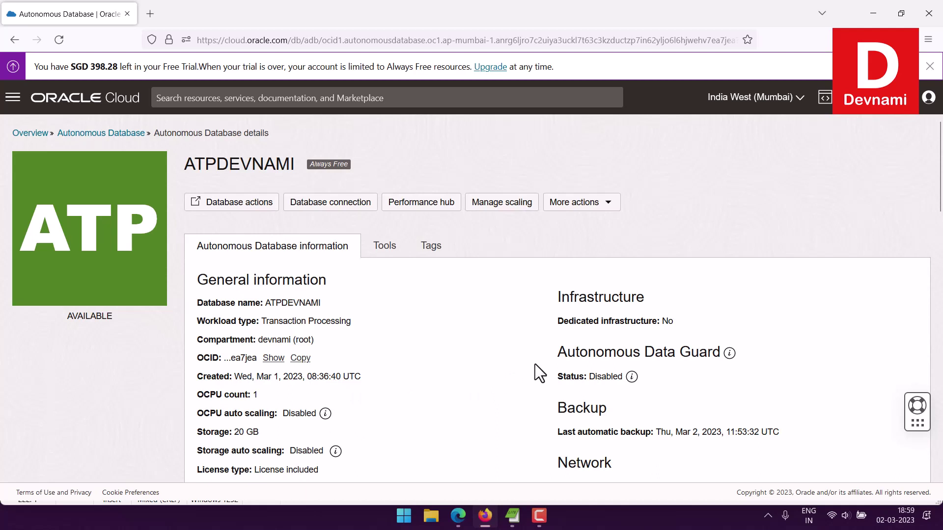
scroll(535, 360, "down", 2)
scroll(529, 355, "up", 2)
left_click(235, 204)
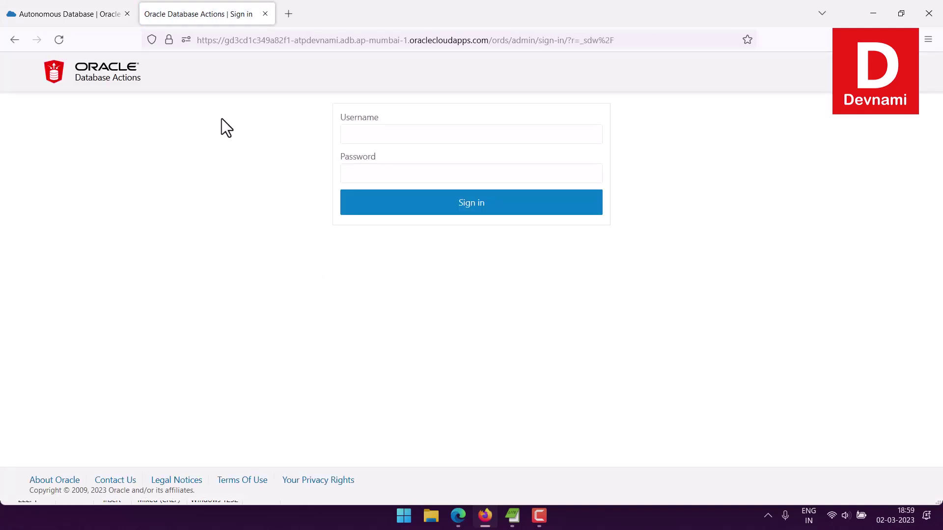
Sign in to Database Actions as ADMIN with the account password.
left_click(380, 135)
type("ADMIN")
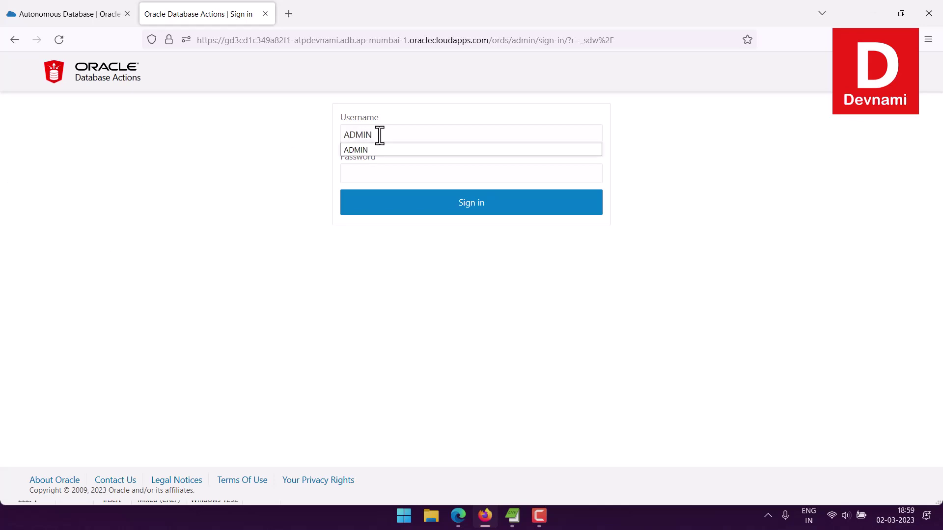
key("Tab")
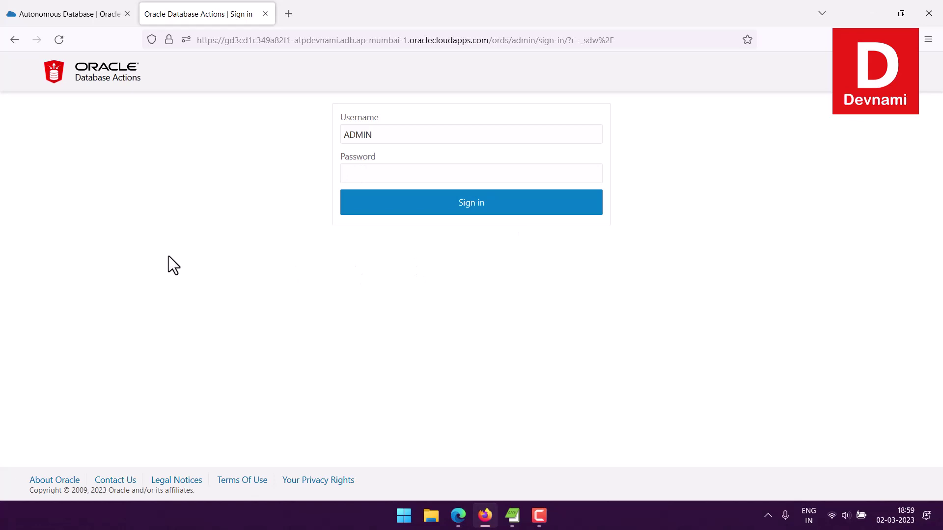
key("ctrl+v")
left_click(408, 205)
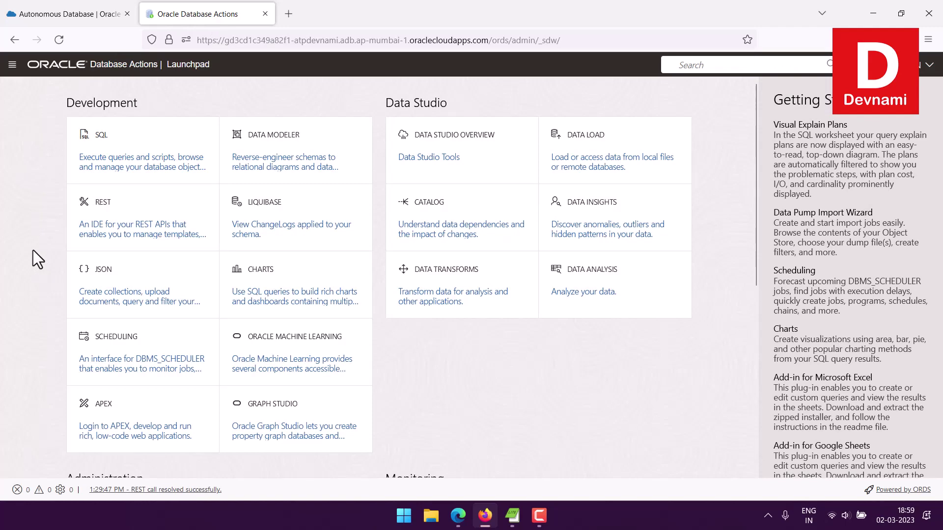
Look over the Launchpad's tool groups and open the Data Load tool of Data Studio.
scroll(33, 248, "down", 5)
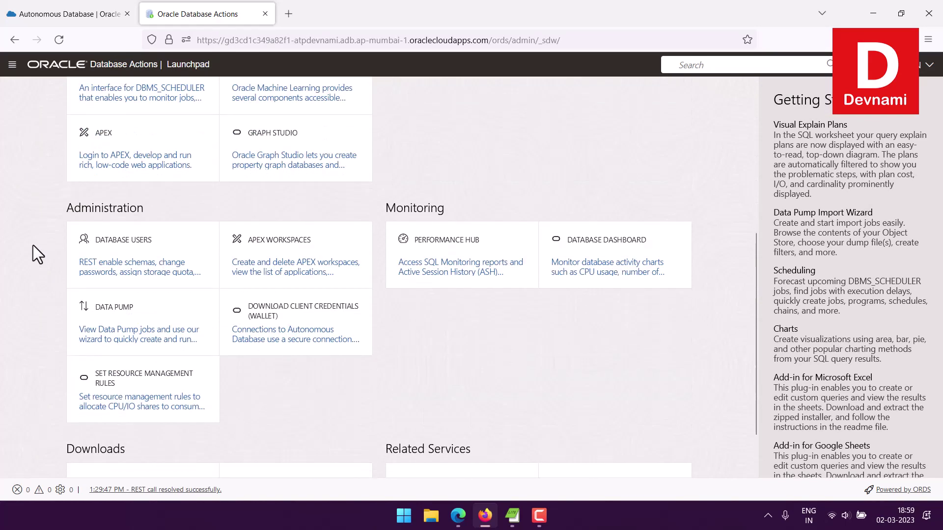
scroll(33, 246, "down", 2)
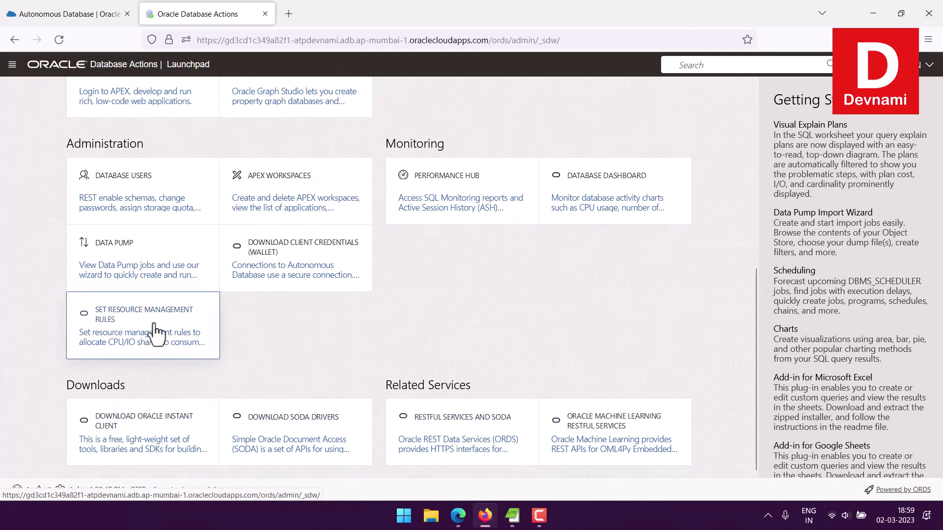
scroll(4, 346, "up", 6)
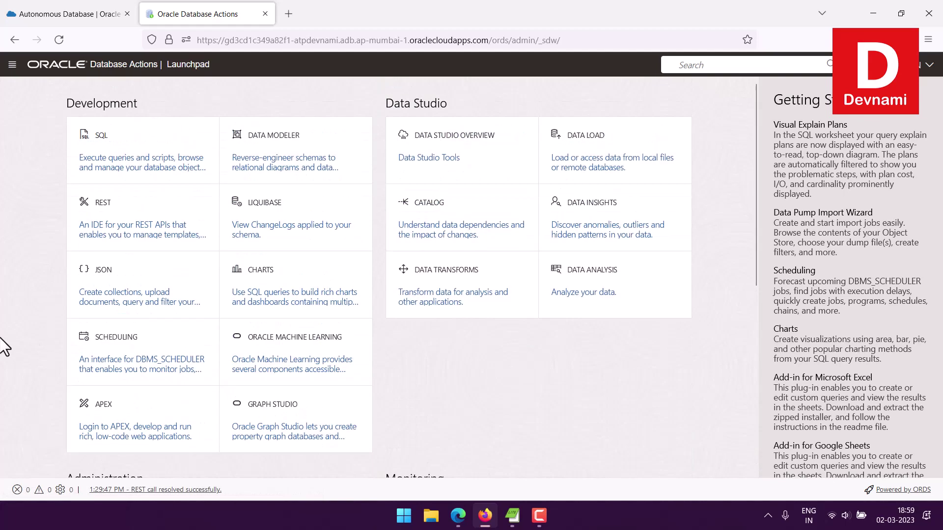
left_click(12, 65)
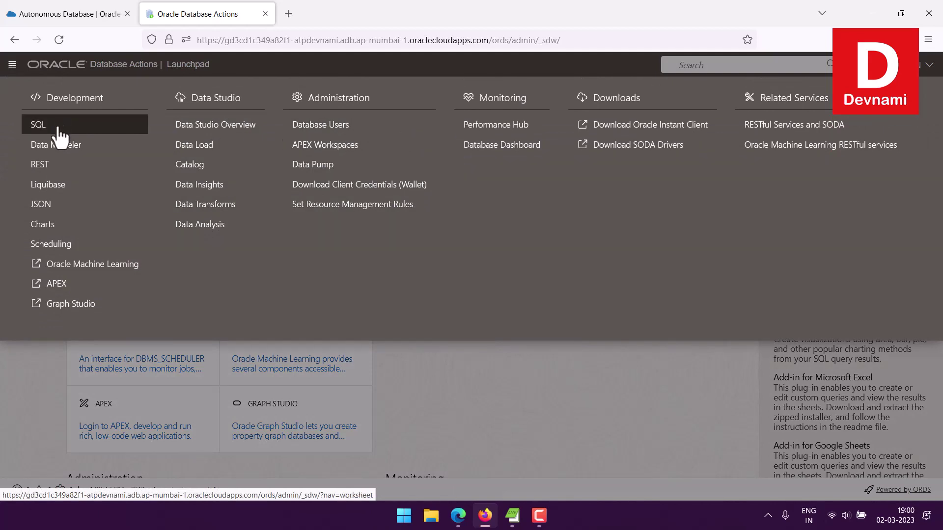
left_click(199, 145)
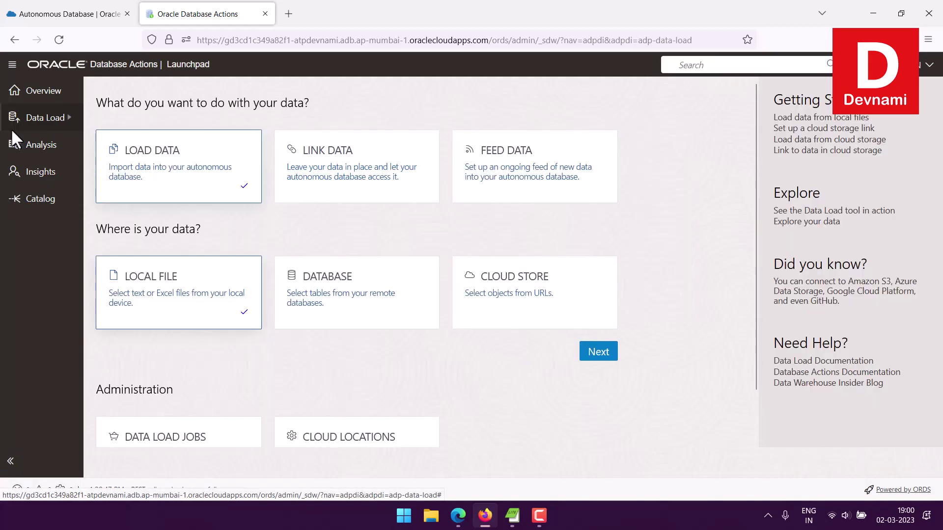
Start a data load from a local file and add hrdata.xlsx from the Files folder on drive D.
left_click(12, 66)
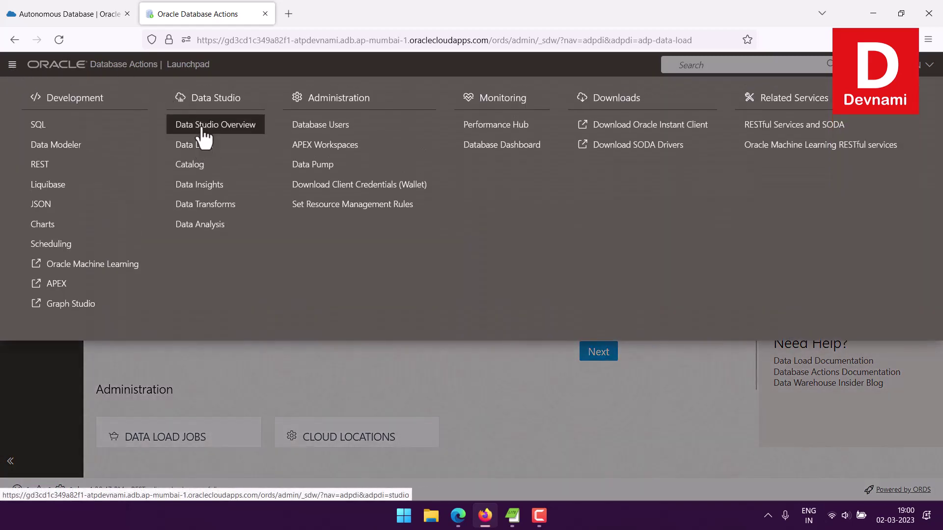
left_click(11, 69)
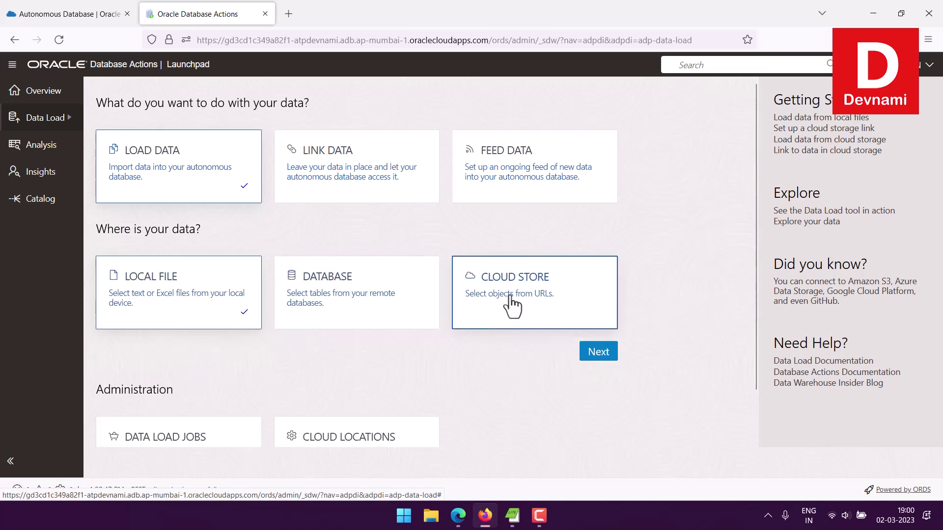
left_click(602, 362)
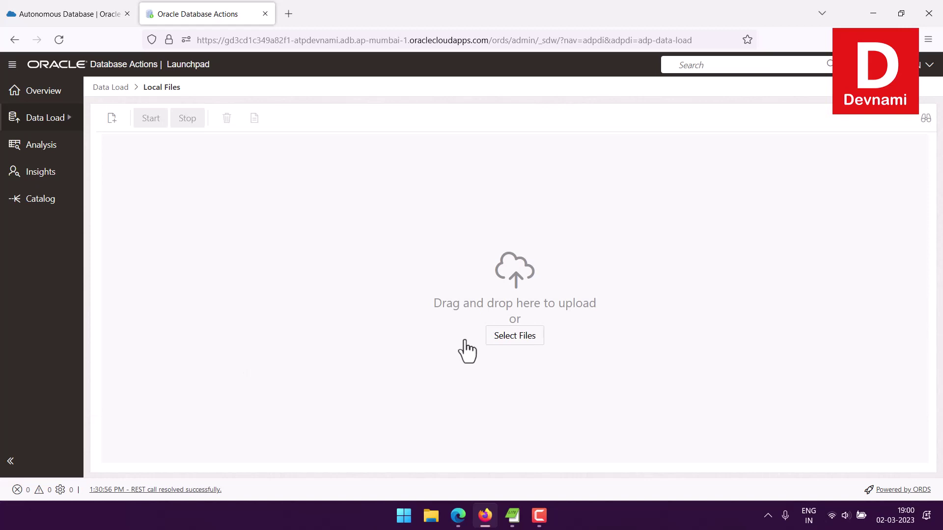
left_click(523, 336)
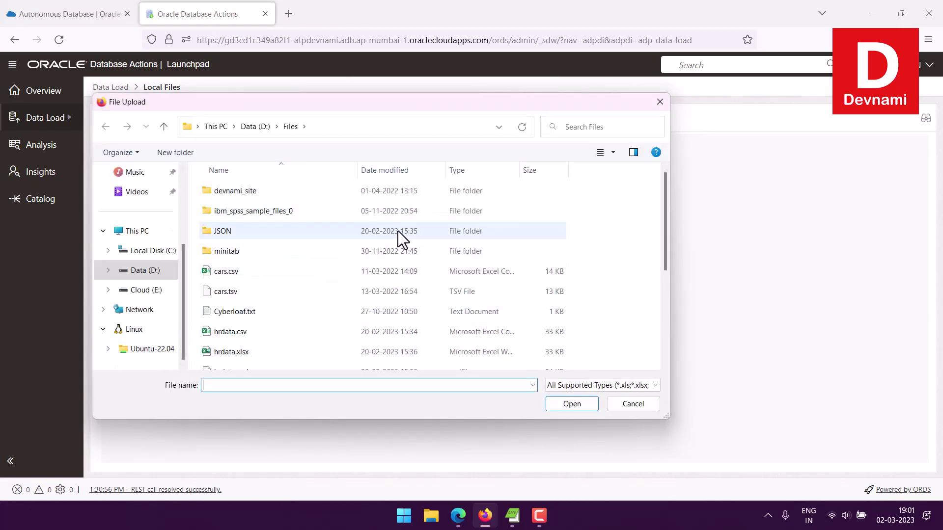
scroll(398, 231, "down", 3)
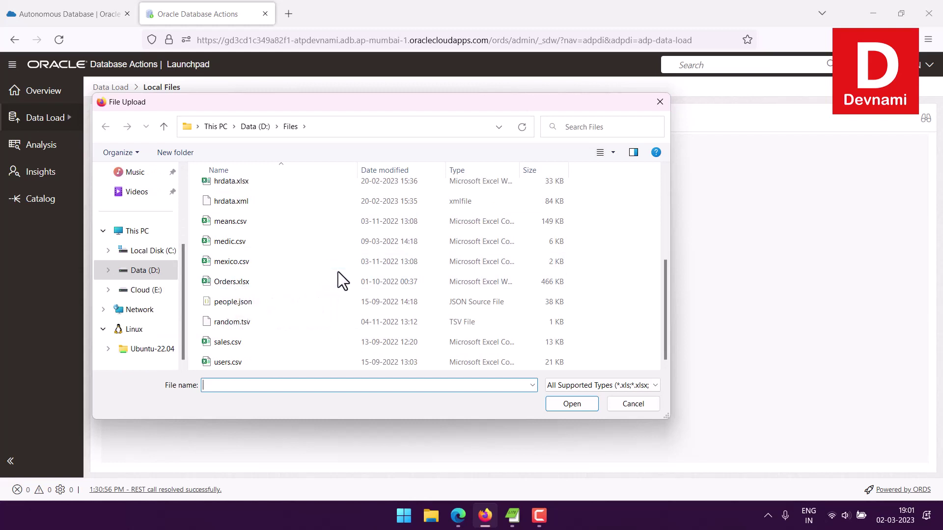
scroll(338, 270, "up", 2)
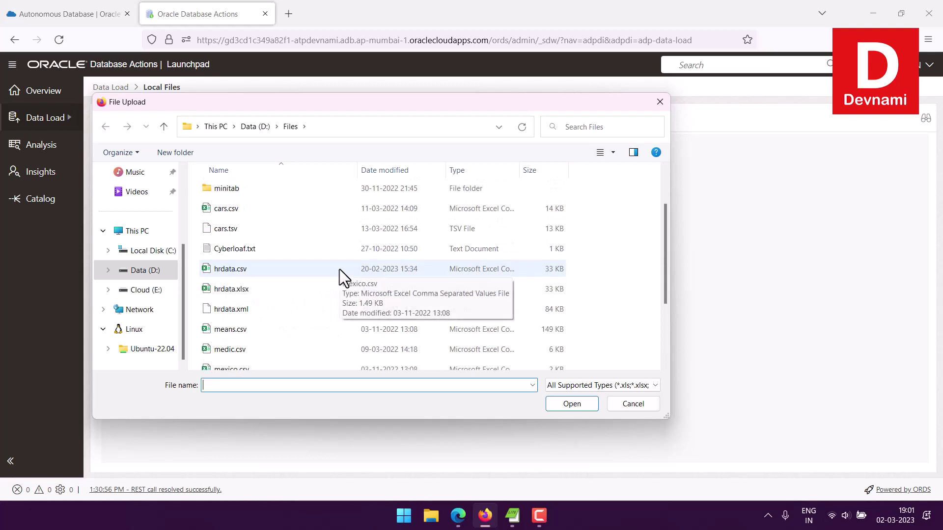
left_click(230, 291)
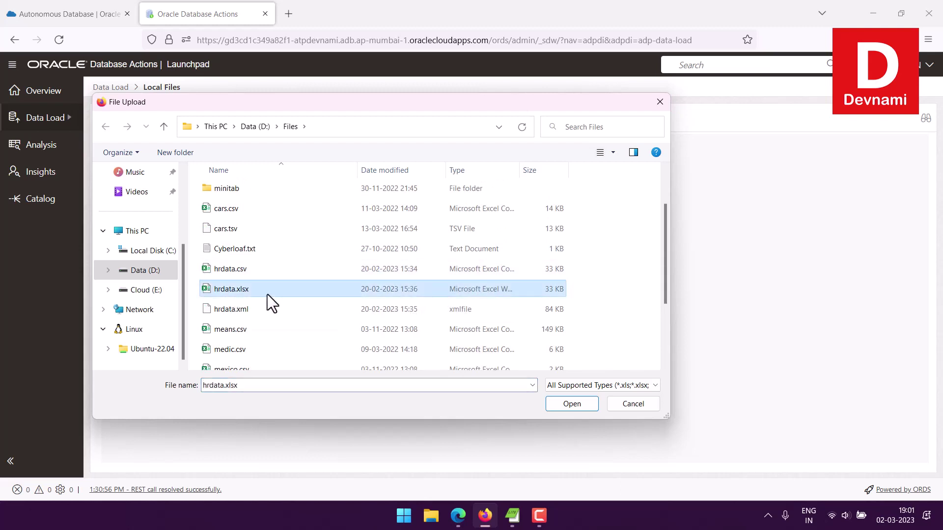
left_click(560, 405)
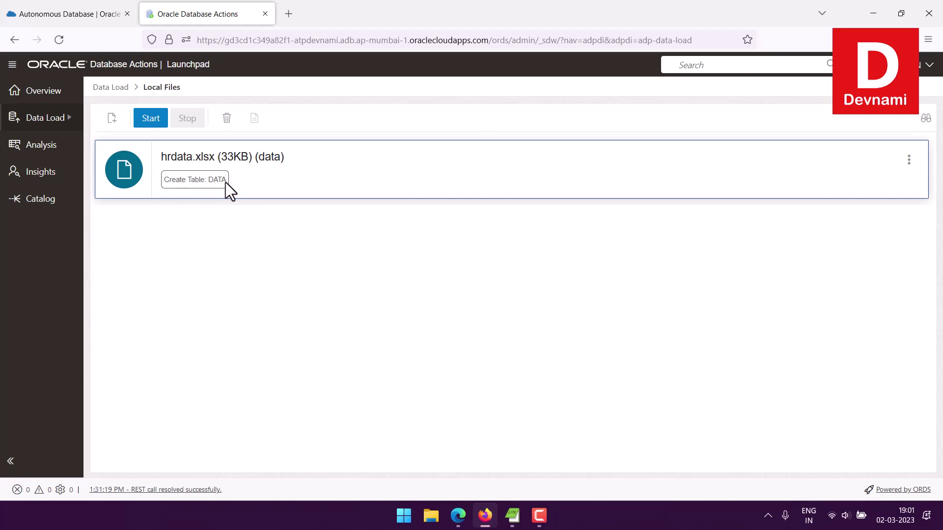
In the load settings of hrdata.xlsx, name the new table USERS and review the column mapping.
left_click(908, 157)
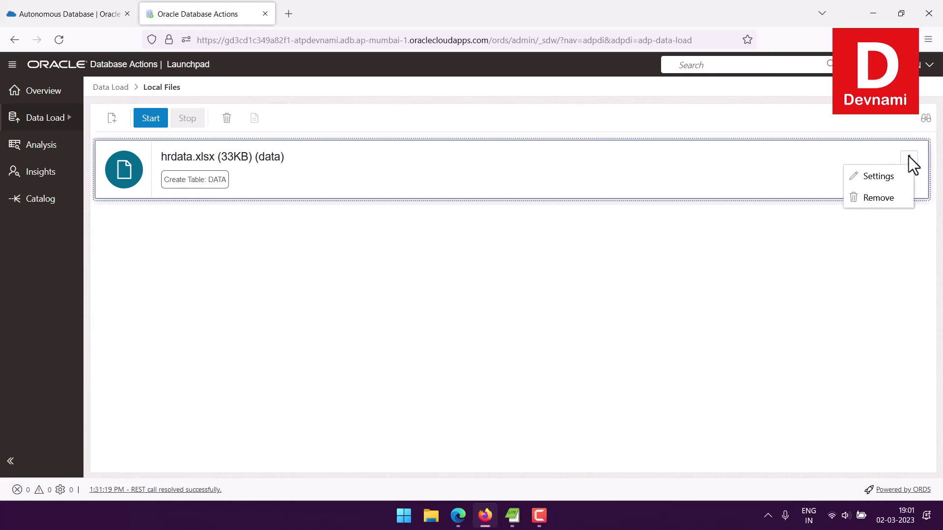
left_click(875, 178)
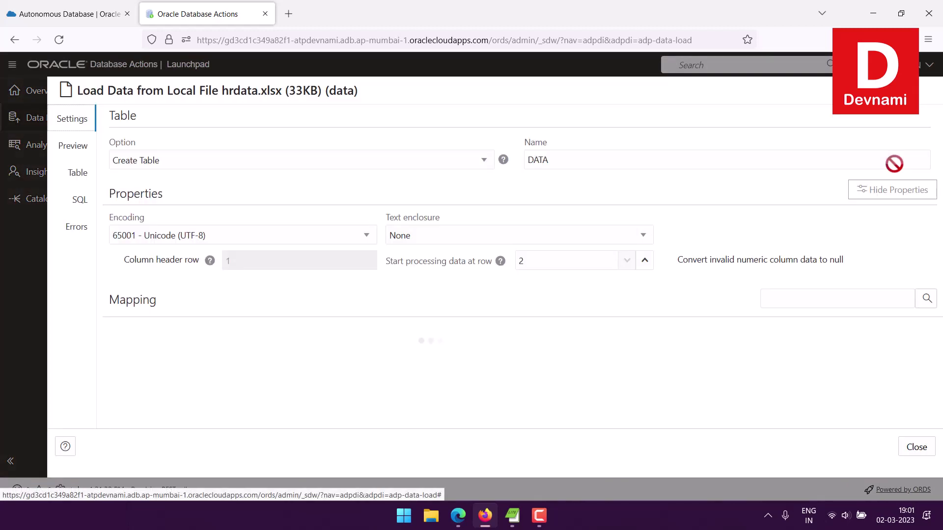
double_click(563, 161)
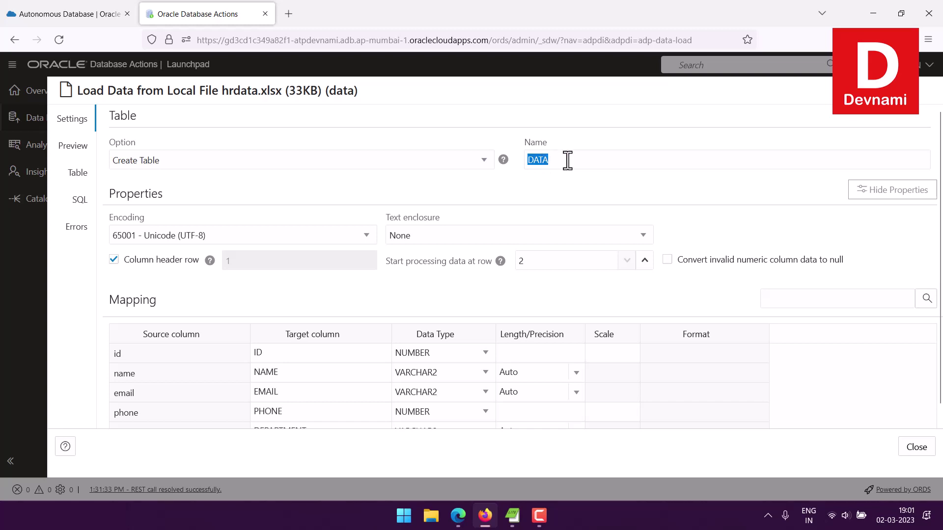
type("E")
key("BackSpace")
type("USERS")
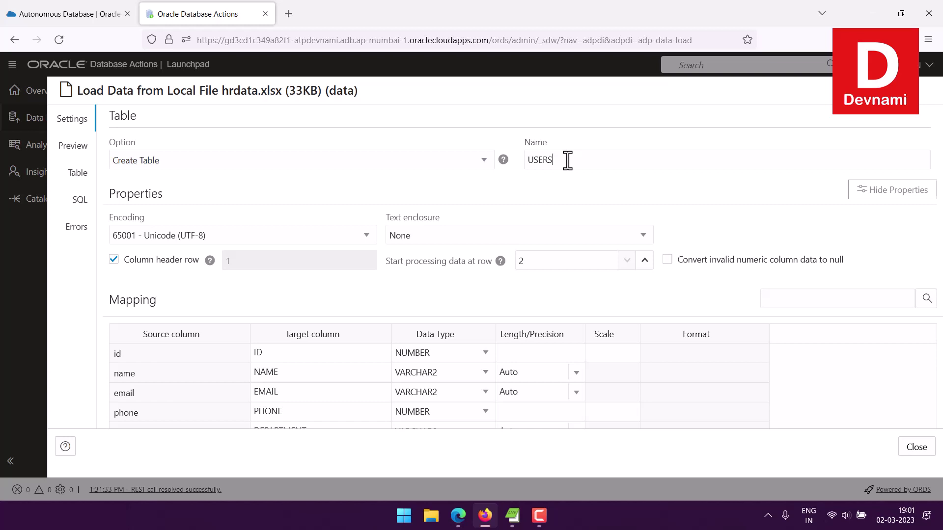
scroll(567, 160, "down", 1)
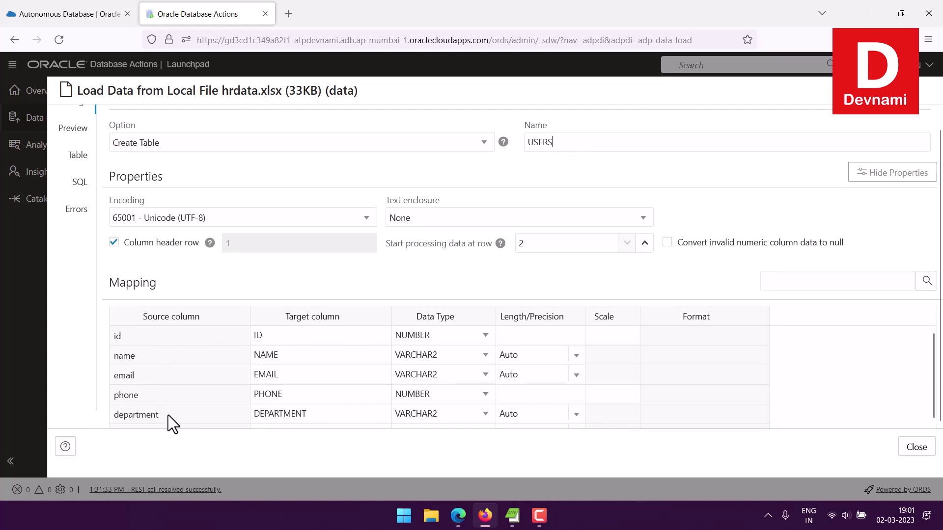
scroll(596, 281, "up", 1)
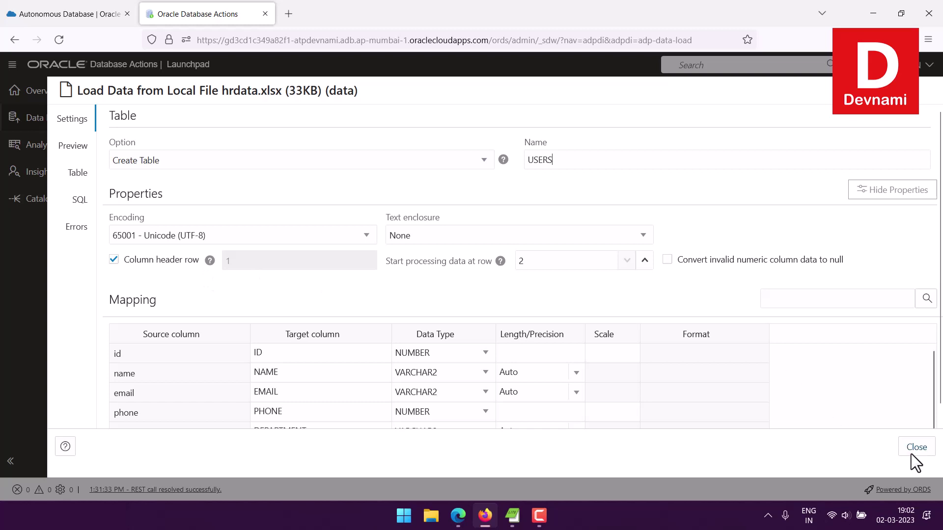
scroll(893, 405, "down", 1)
scroll(909, 424, "down", 2)
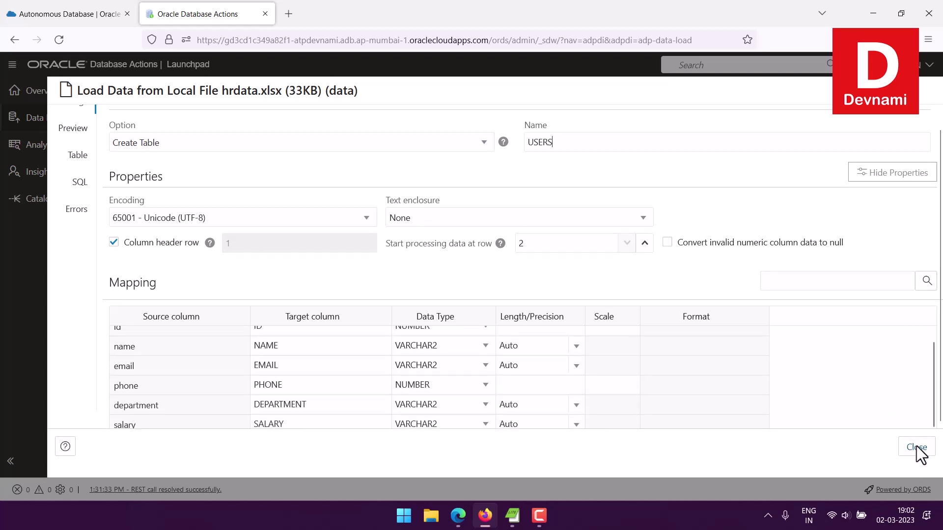
left_click(917, 448)
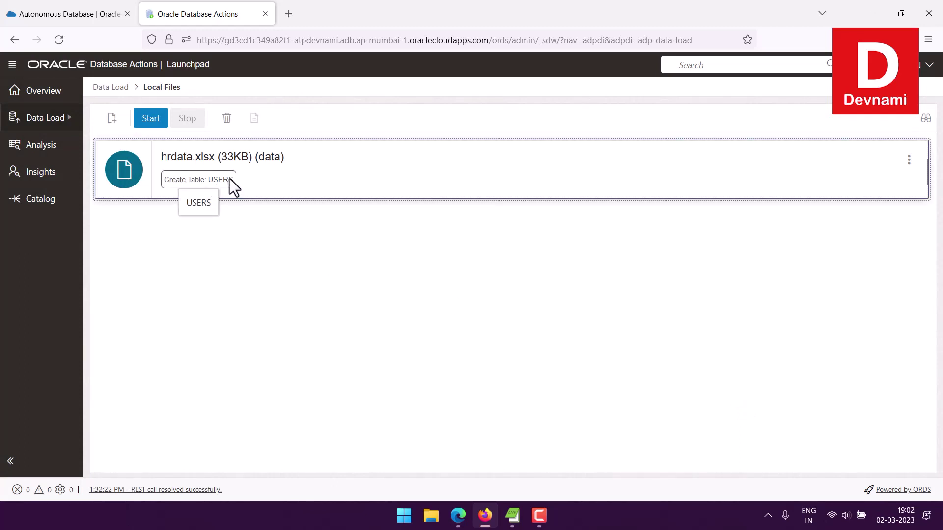
Run the data load job for hrdata.xlsx and finish the load.
left_click(148, 119)
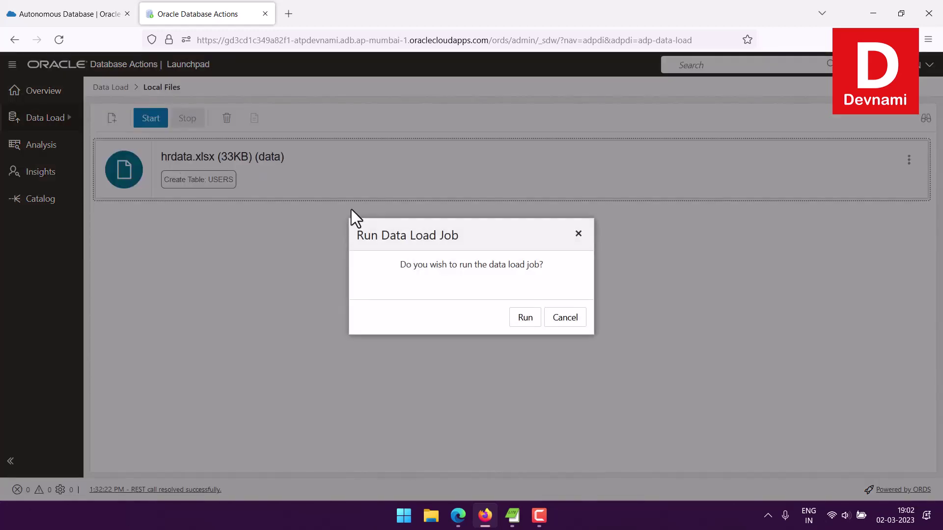
left_click(521, 316)
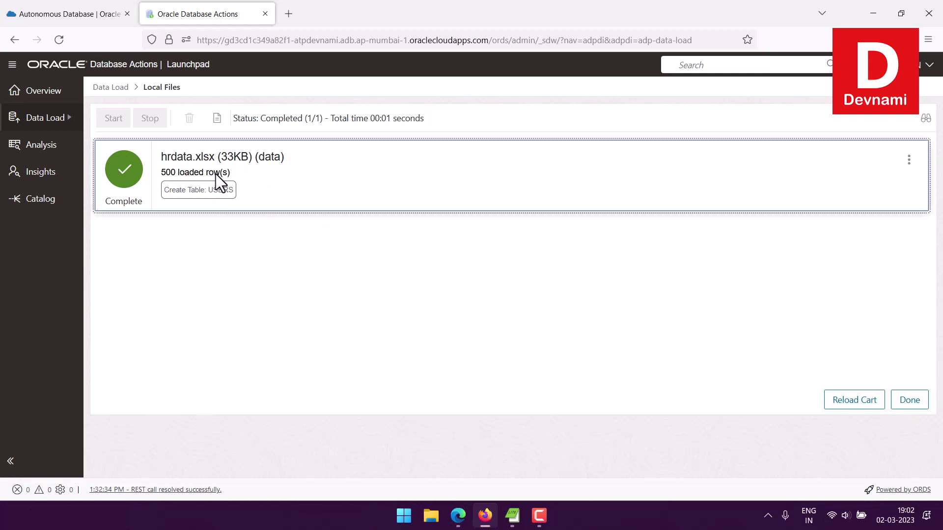
left_click(909, 404)
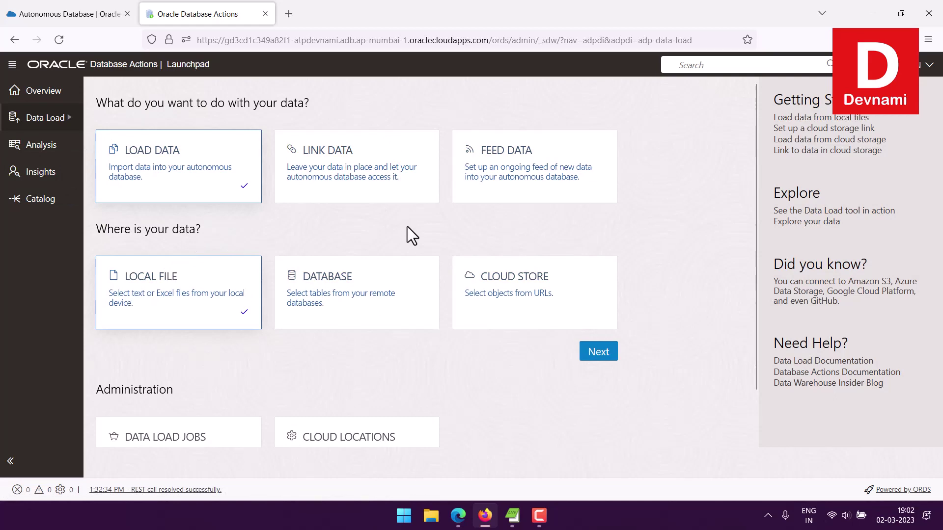
Open the SQL worksheet, run SELECT * FROM USERS; and enlarge the query result area.
left_click(13, 64)
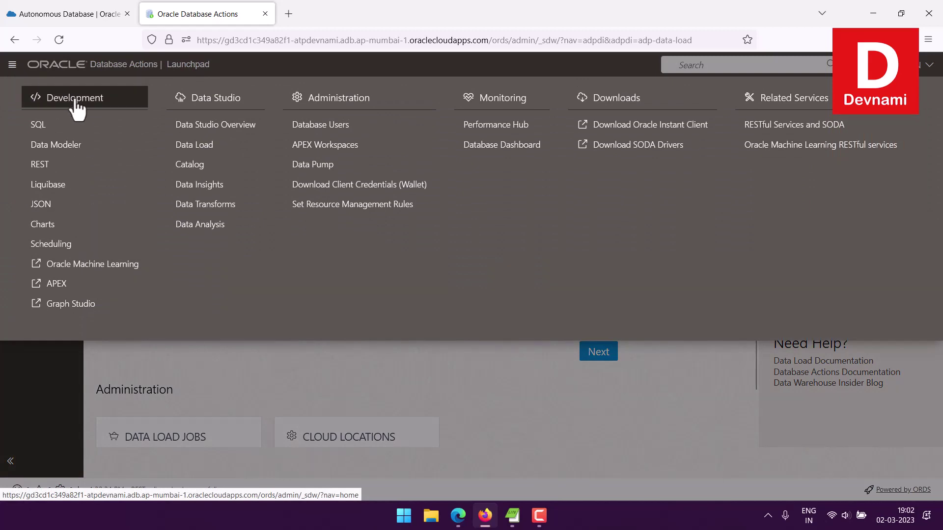
left_click(66, 130)
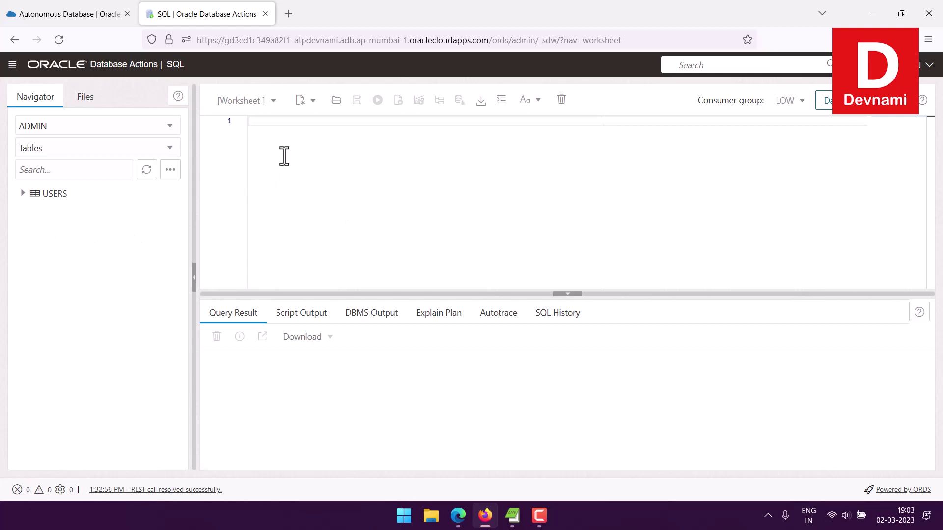
type("SELECT ")
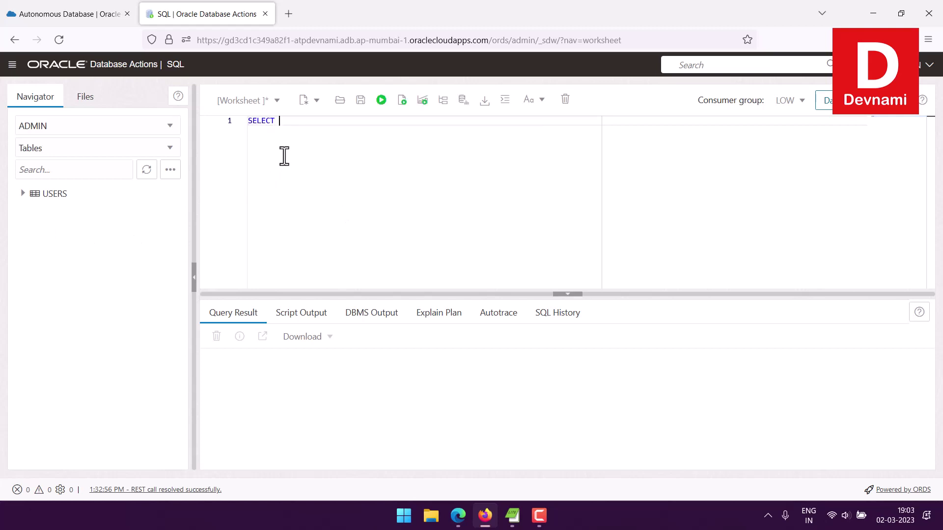
type("* FROM USERS;")
left_click(381, 101)
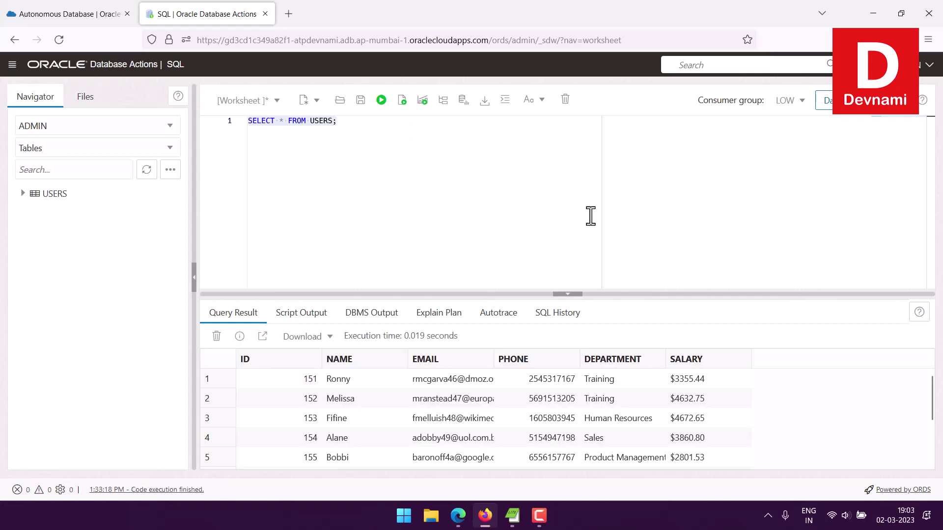
left_click_drag(596, 295, 586, 180)
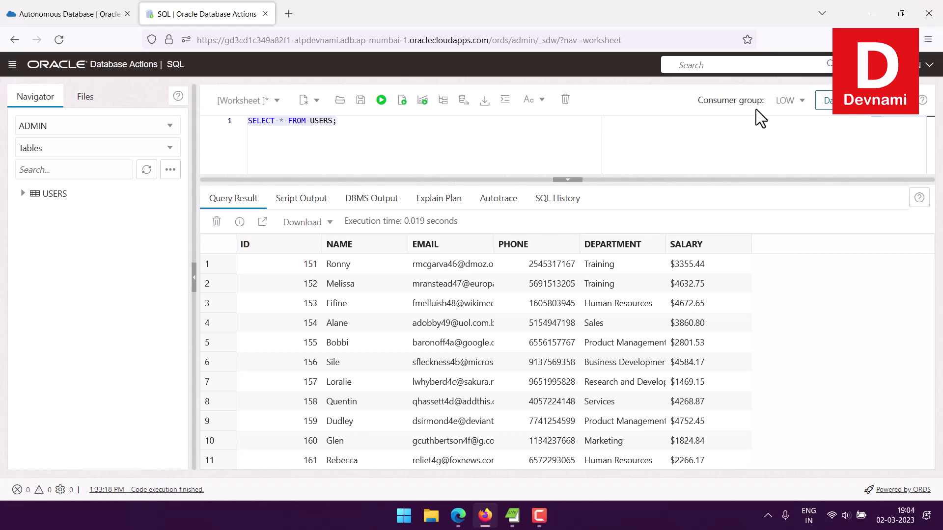
View the SQL worksheet's Data Loading options, close them and select the USERS table.
left_click(836, 111)
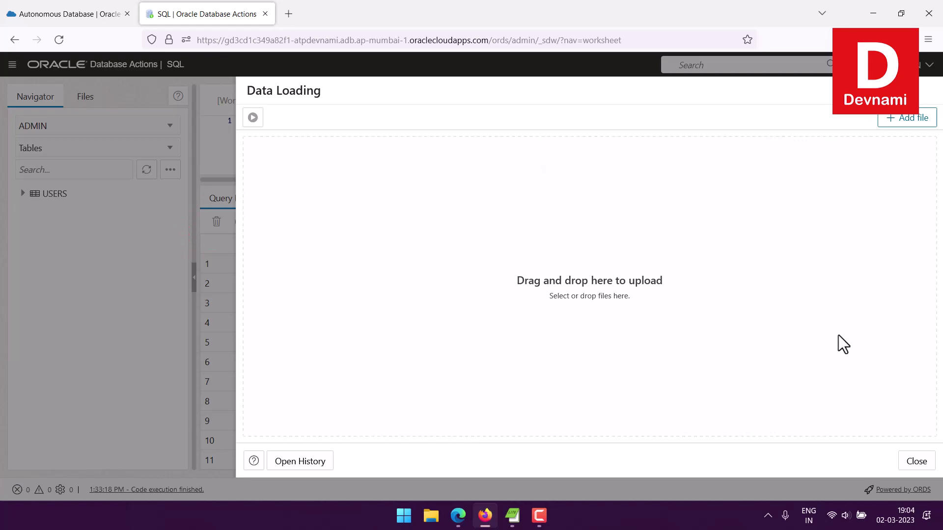
left_click(914, 461)
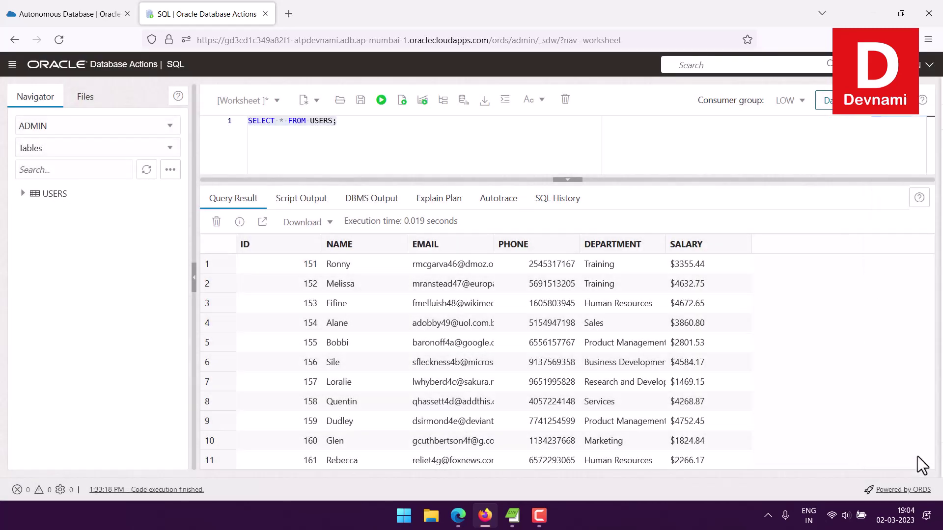
left_click(52, 194)
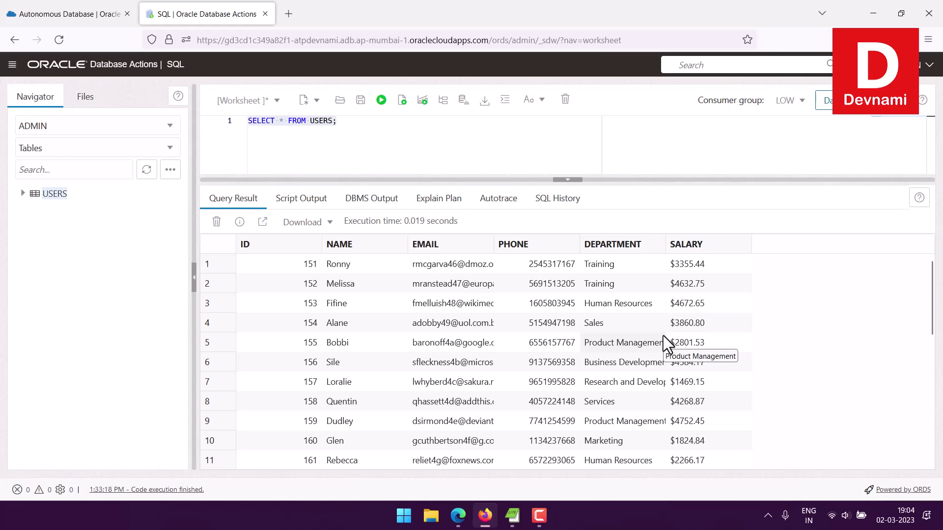
left_click(539, 516)
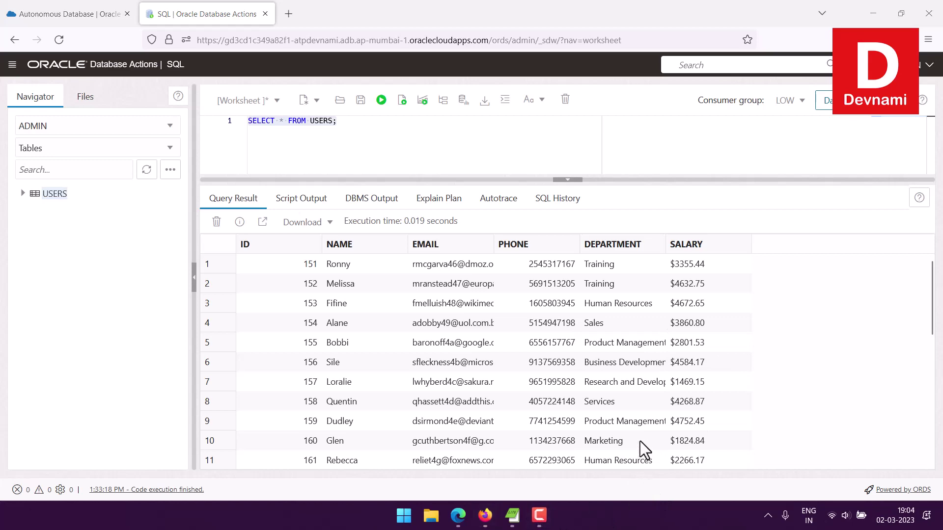
Switch to the Oracle Cloud console and open the list of Autonomous Databases under Oracle Database.
left_click(42, 6)
left_click(66, 106)
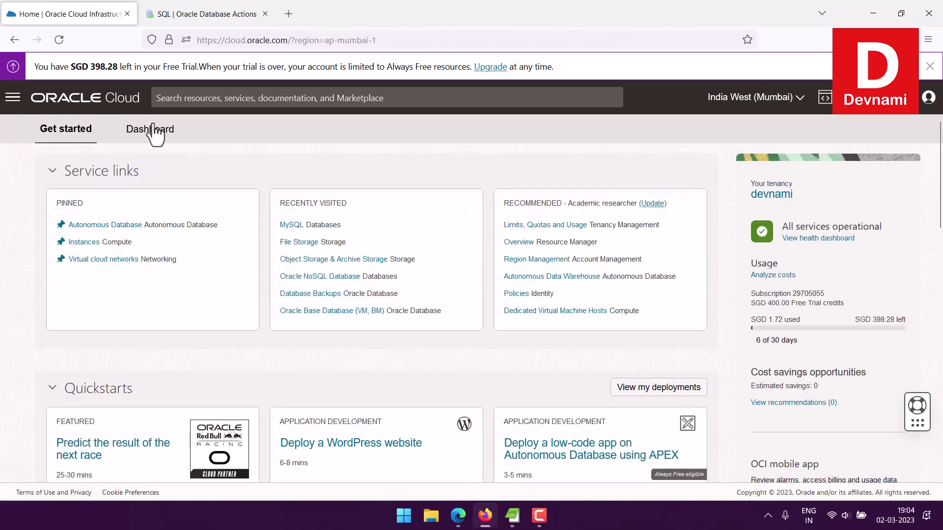
left_click(13, 97)
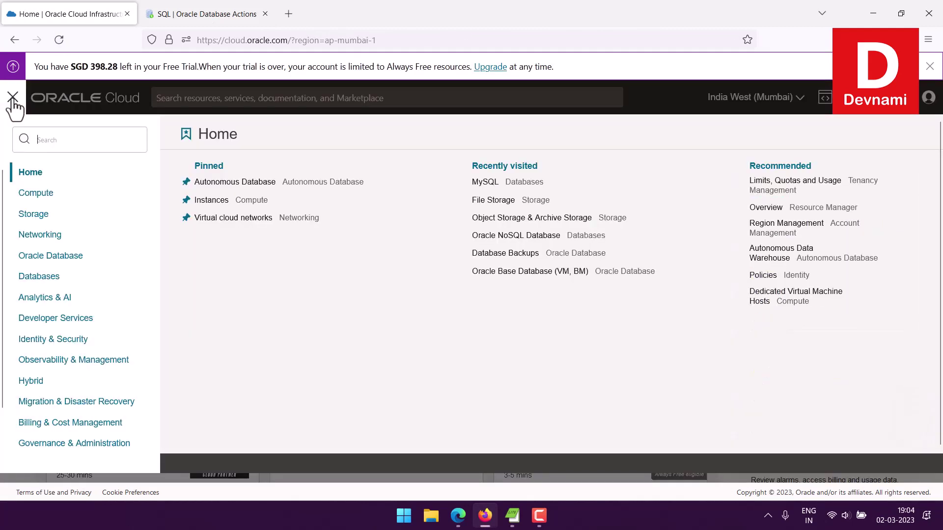
left_click(40, 257)
left_click(210, 192)
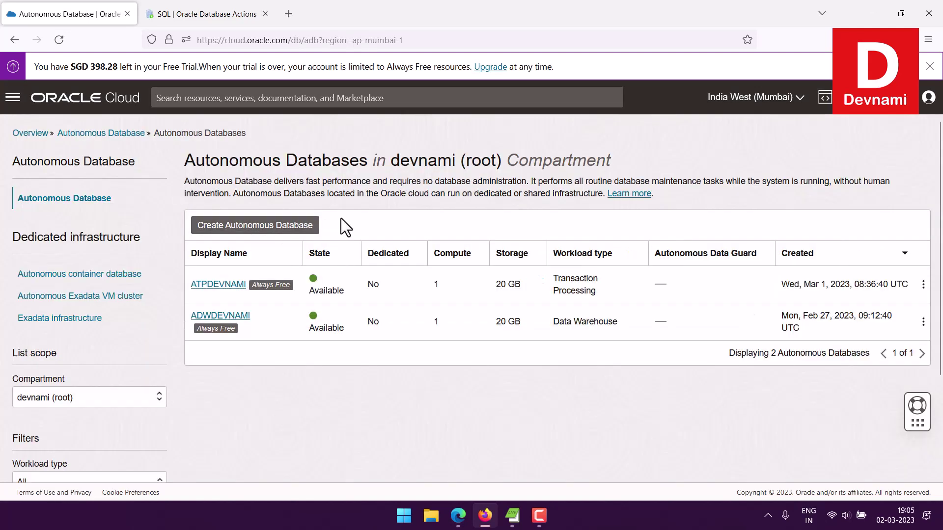
Examine the Create Autonomous Database form's workload, deployment, configuration, credentials, network access and license options, and cancel it.
left_click(247, 227)
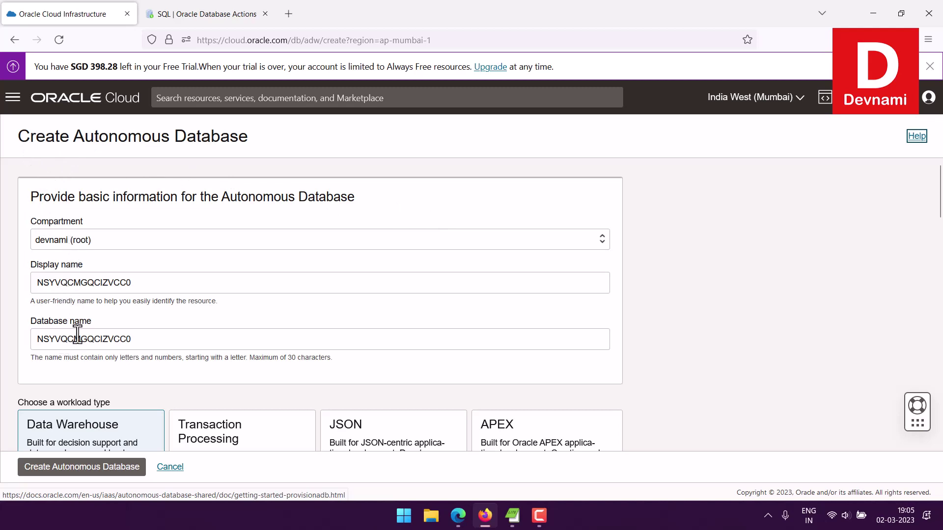
scroll(24, 261, "down", 3)
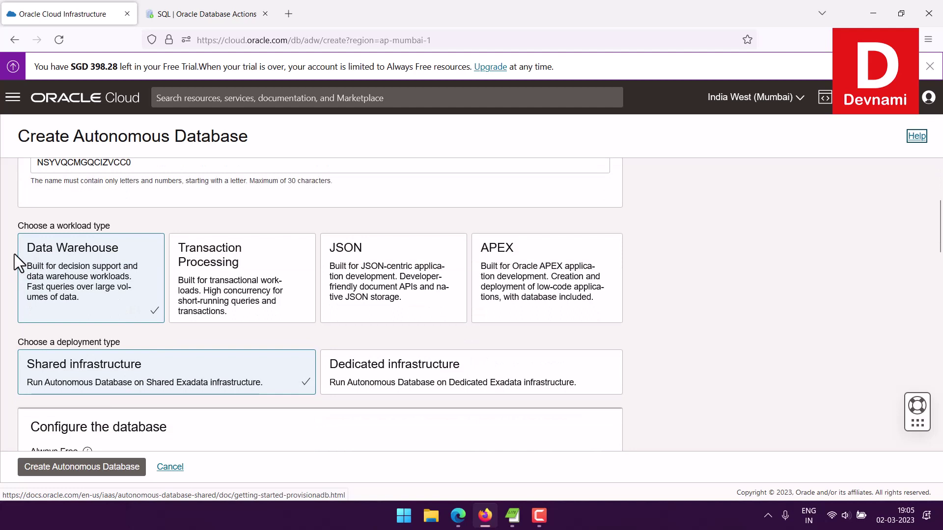
scroll(13, 254, "down", 1)
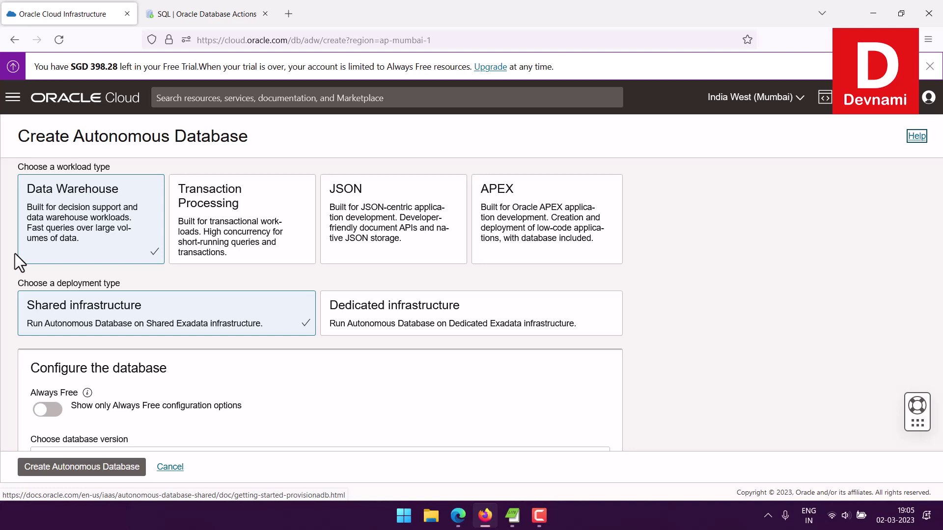
scroll(15, 254, "down", 3)
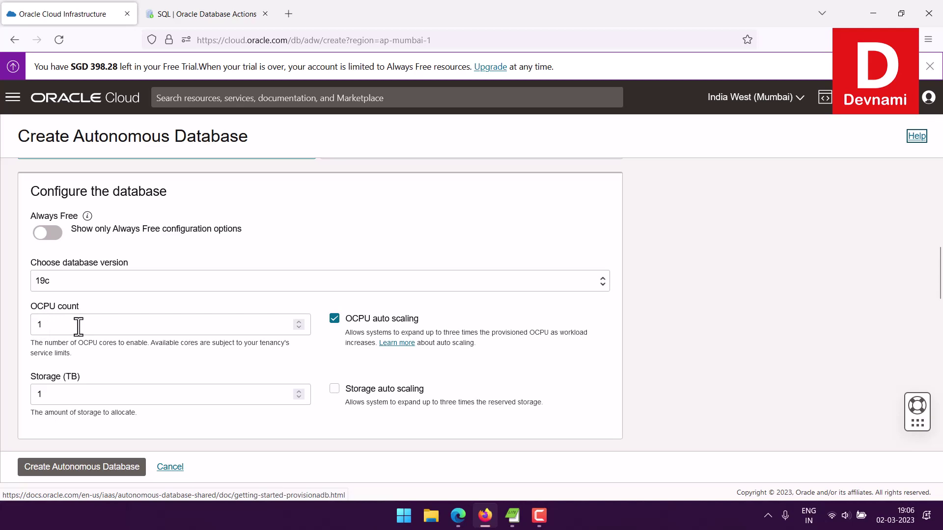
scroll(78, 326, "down", 5)
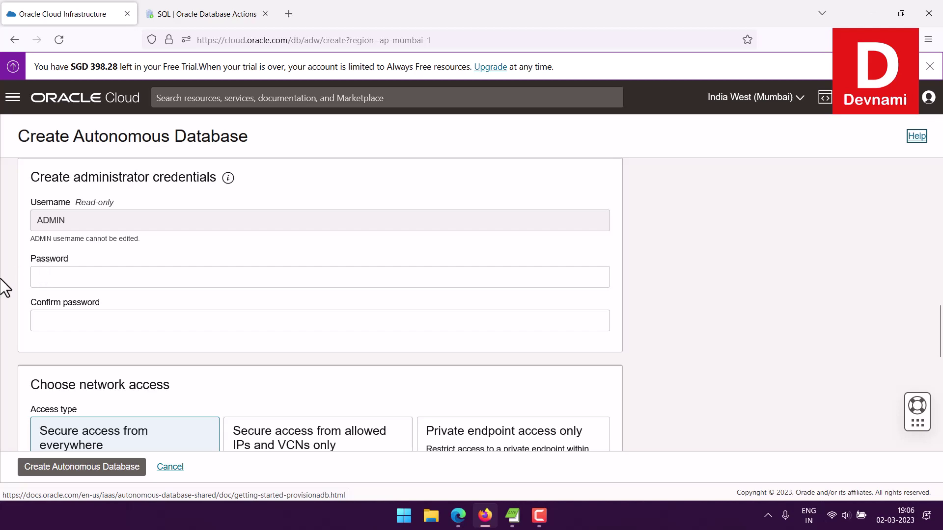
scroll(261, 320, "down", 3)
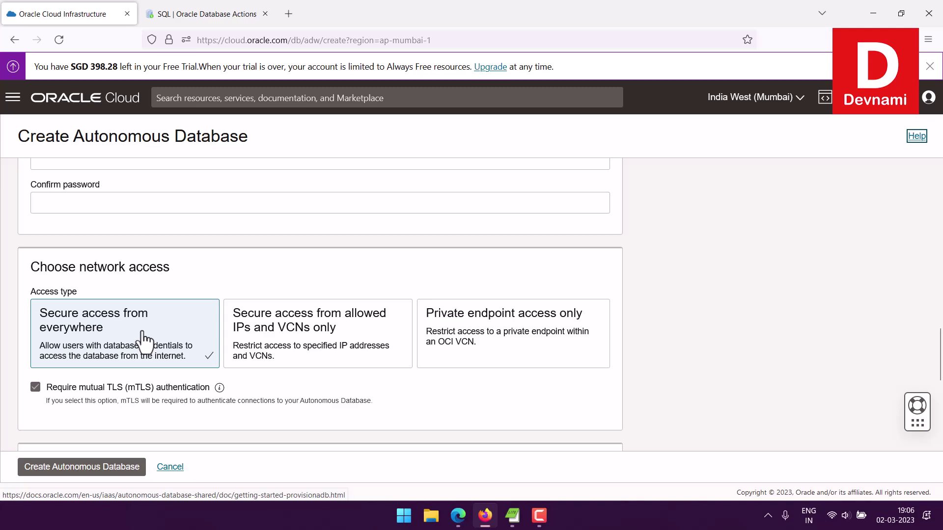
scroll(144, 338, "down", 6)
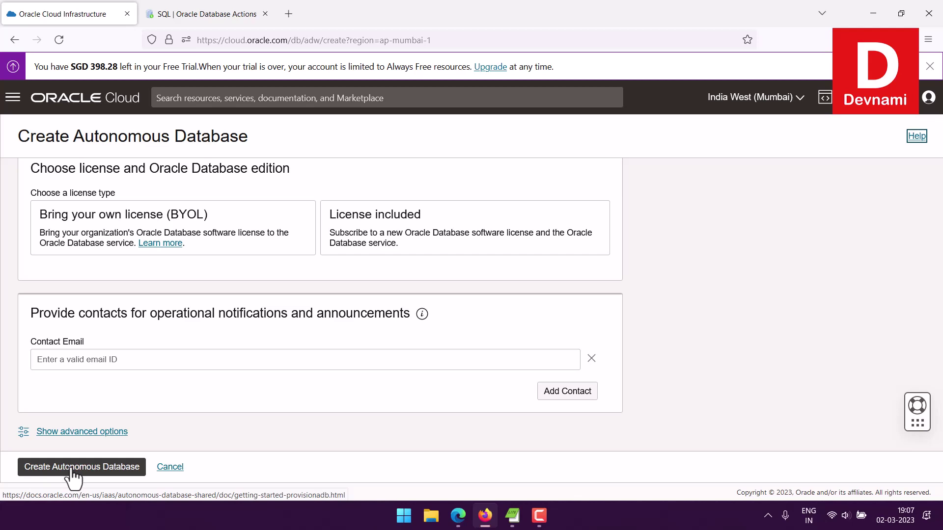
left_click(170, 467)
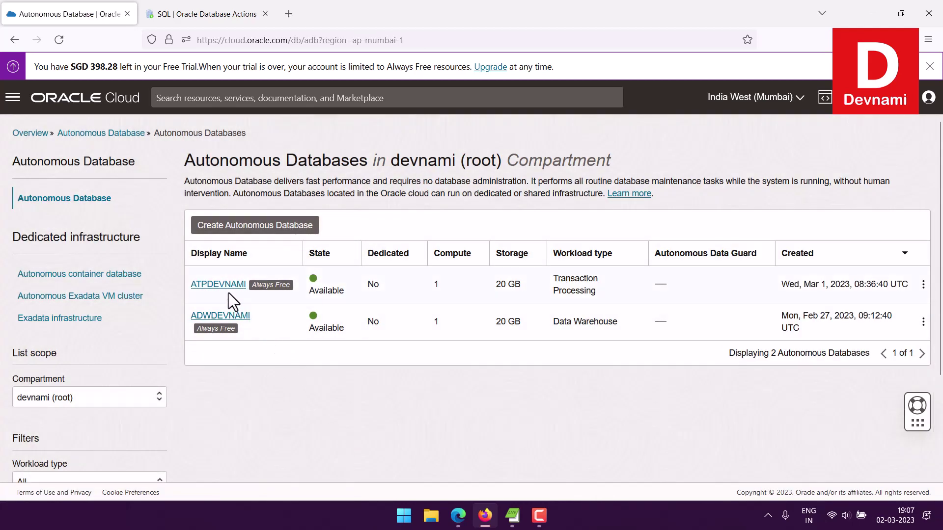
Open the ATPDEVNAMI database's details, launch its Database Actions and look over the Data Studio tools.
left_click(227, 287)
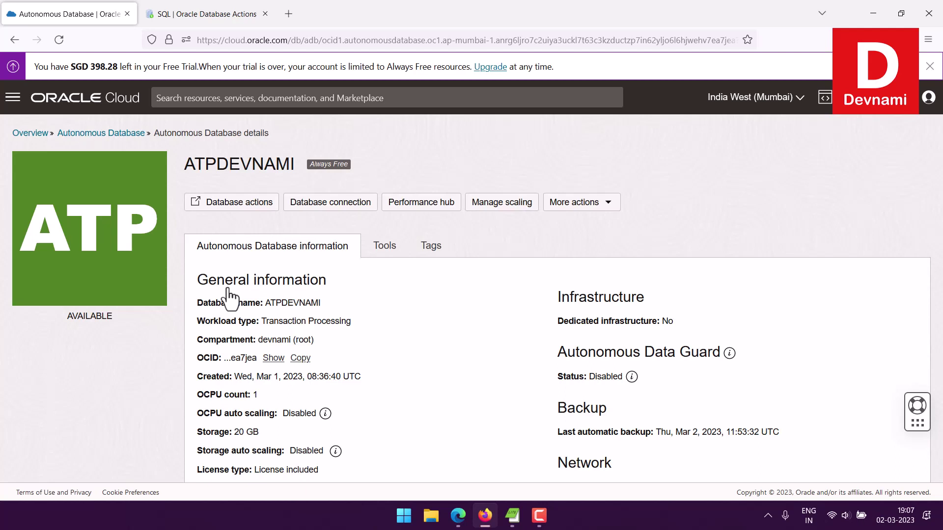
left_click(210, 207)
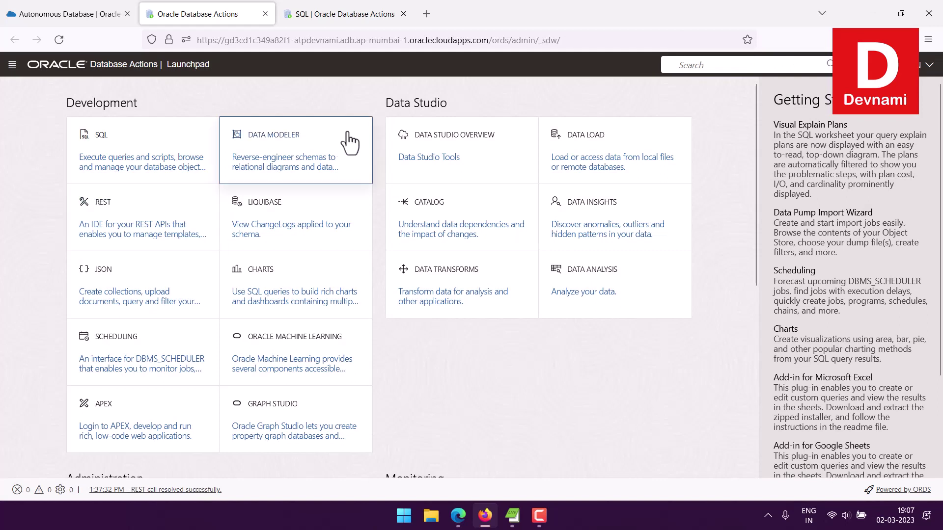
left_click_drag(385, 103, 447, 104)
left_click(447, 105)
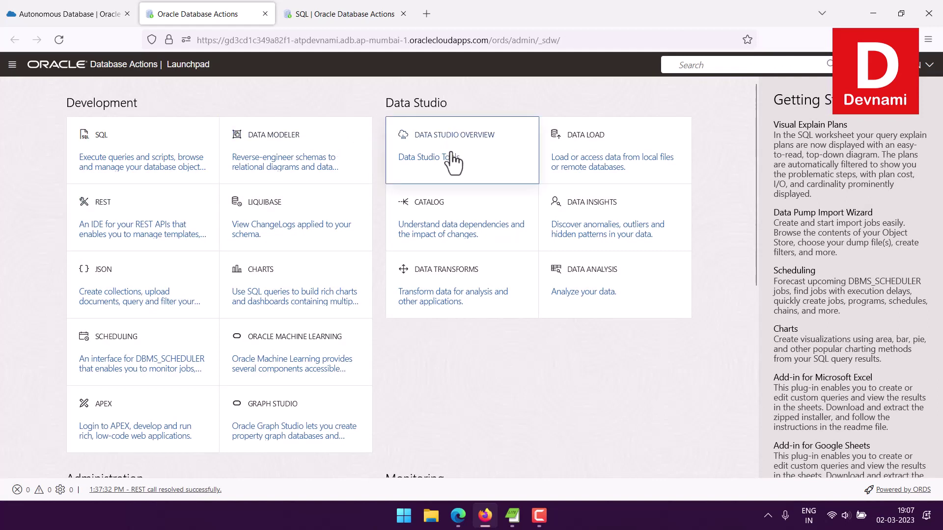
mouse_move(453, 167)
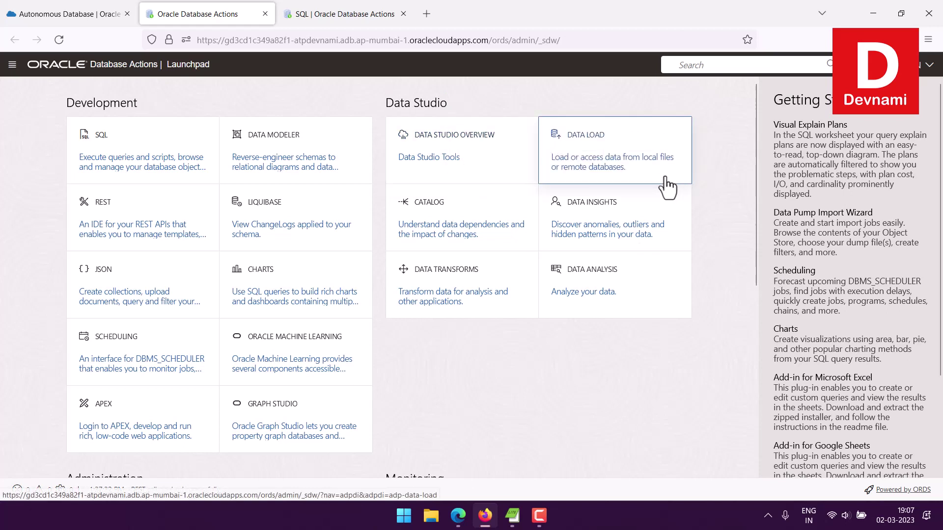
Open the Data Load tool and proceed with Load Data from Local File to the file selection page.
mouse_move(596, 168)
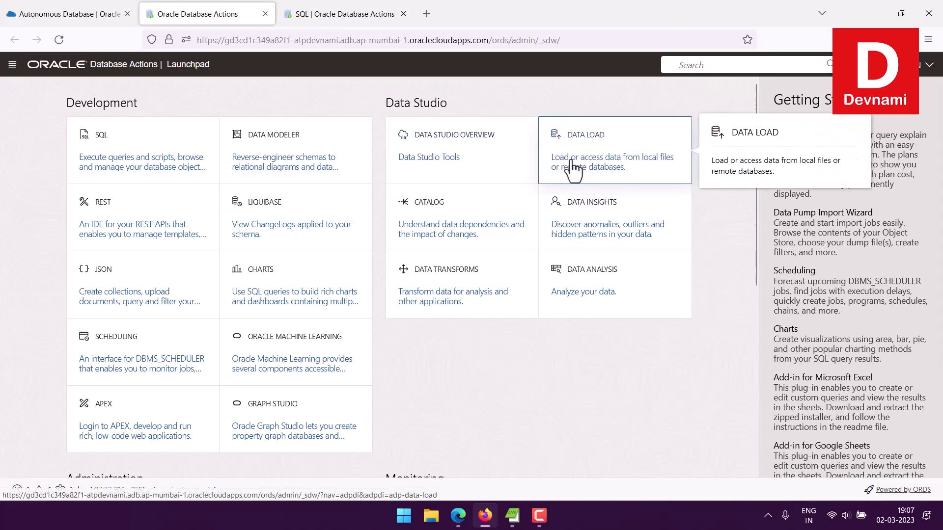
left_click(13, 65)
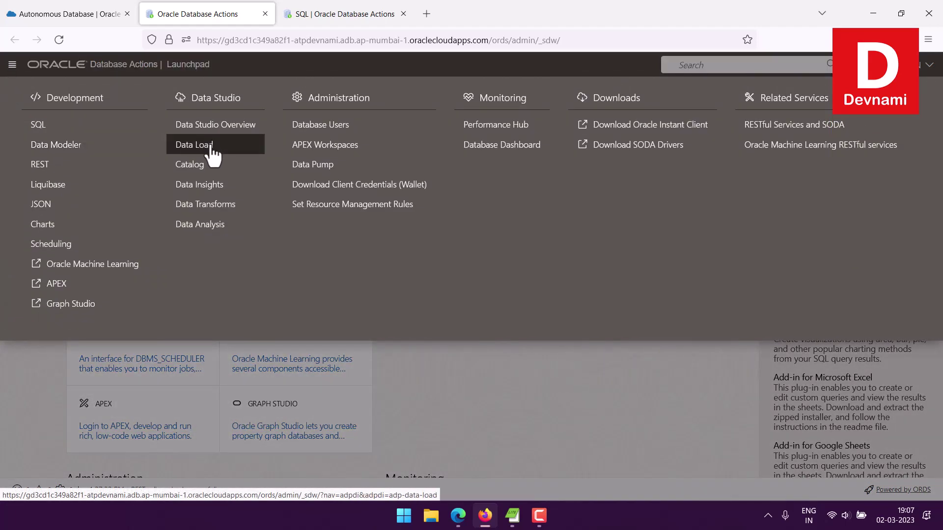
left_click(11, 65)
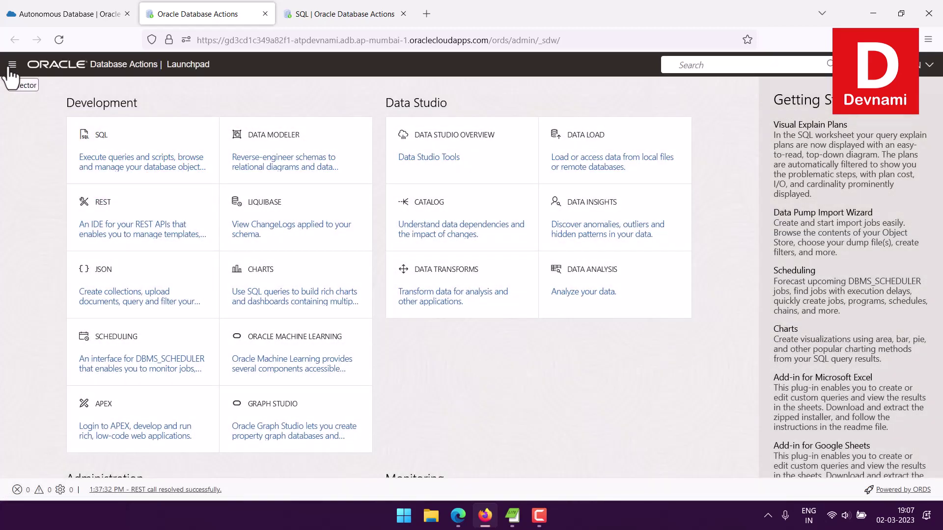
left_click(334, 19)
left_click(207, 18)
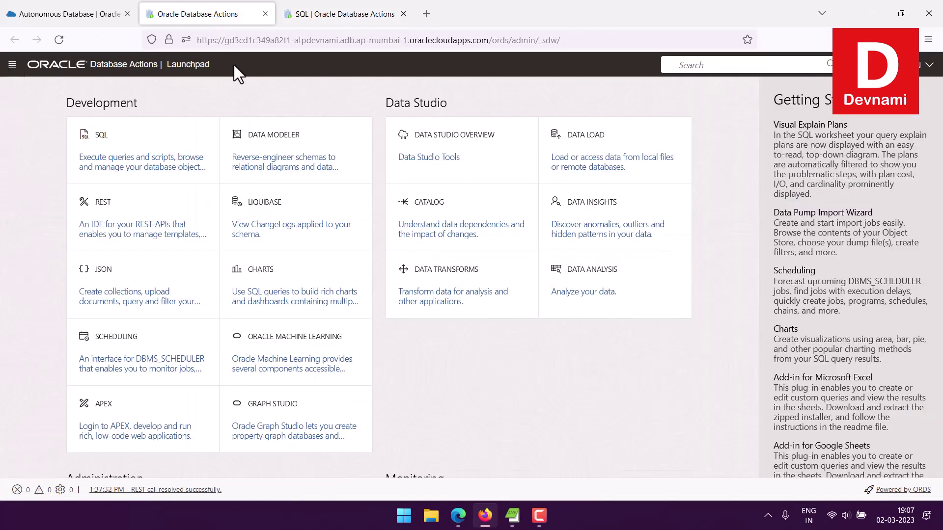
left_click(623, 162)
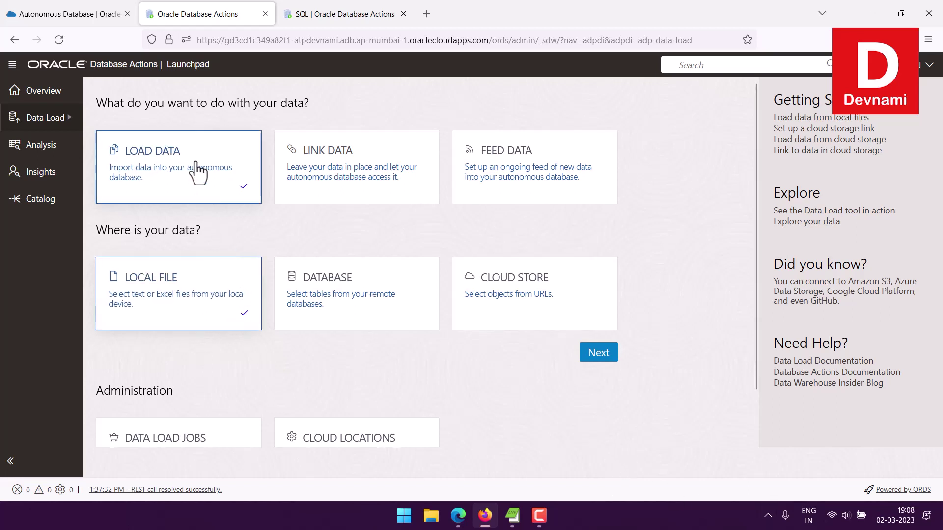
left_click(606, 352)
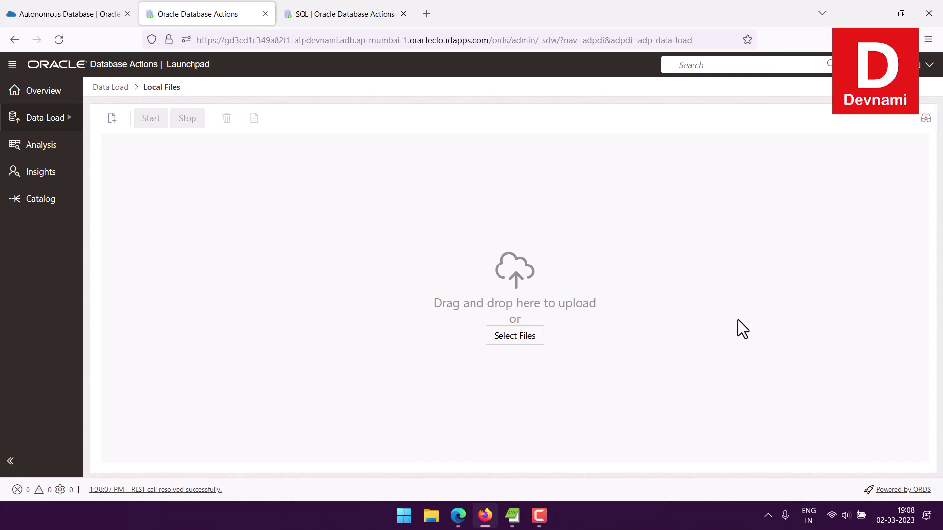
Switch to the SQL worksheet and view the Database Actions navigation options, returning to the USERS query.
left_click(347, 24)
left_click(12, 66)
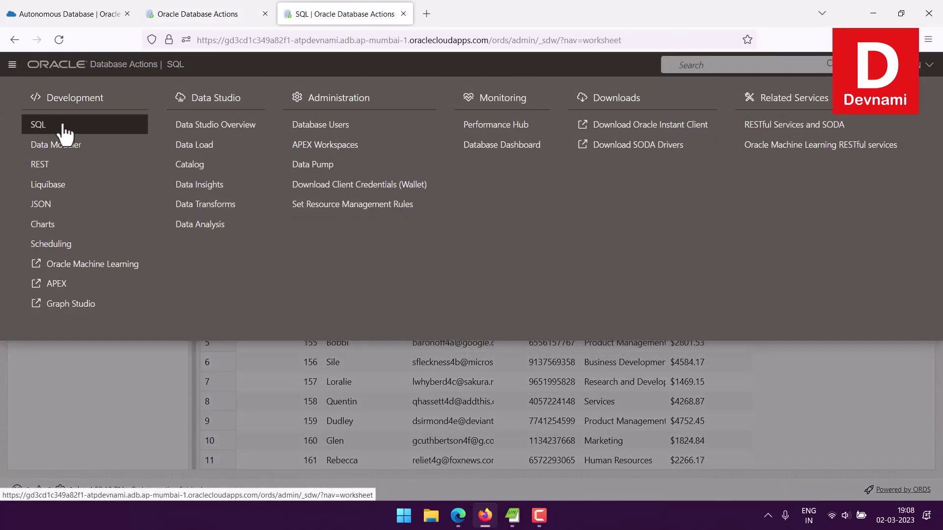
left_click(13, 64)
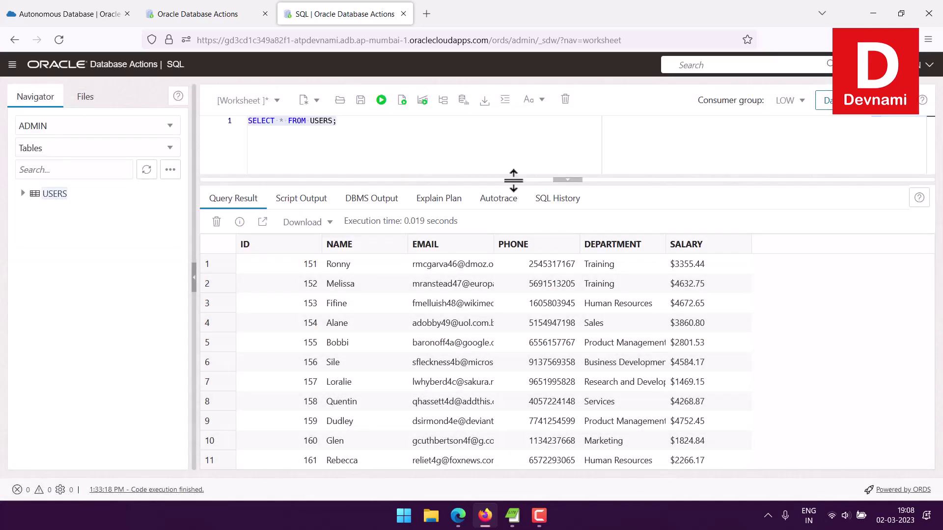
left_click(469, 154)
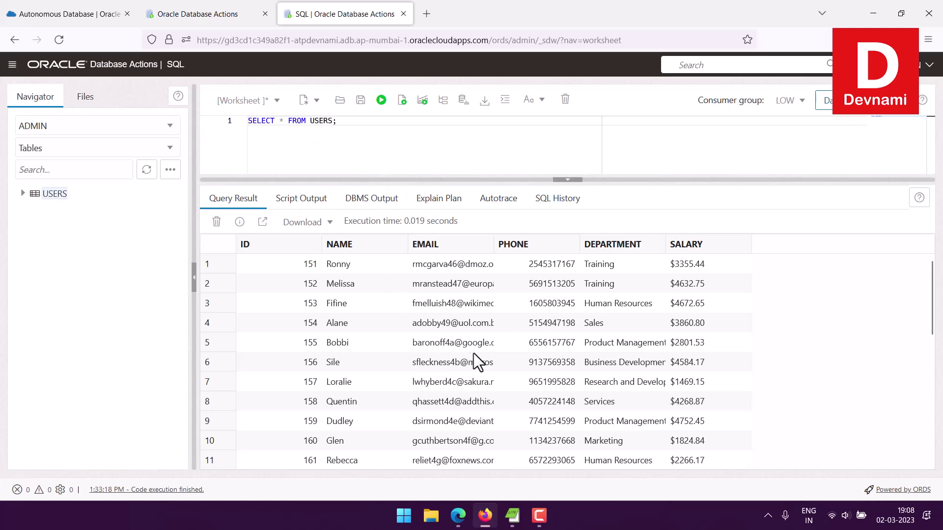
Replace the worksheet query with DROP TABLE USERS; and run it to delete the USERS table.
left_click_drag(339, 122, 238, 124)
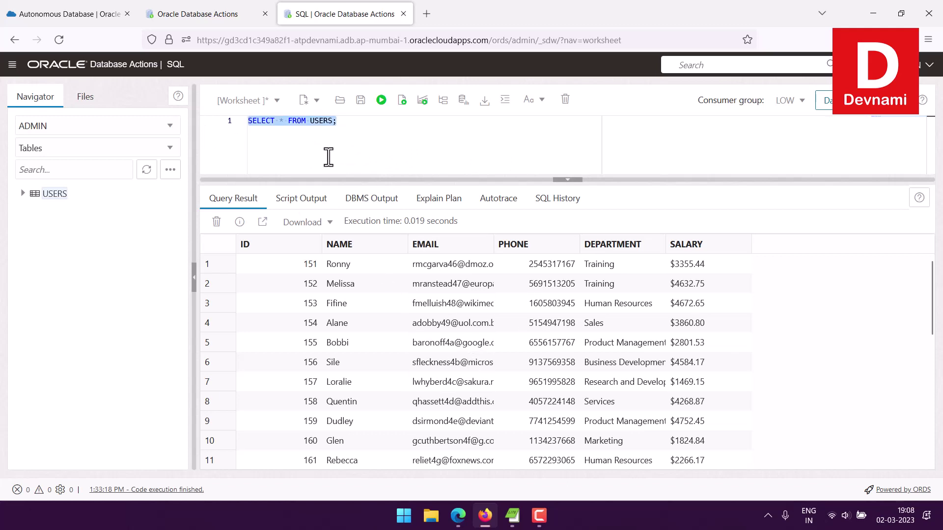
key("BackSpace")
type("D")
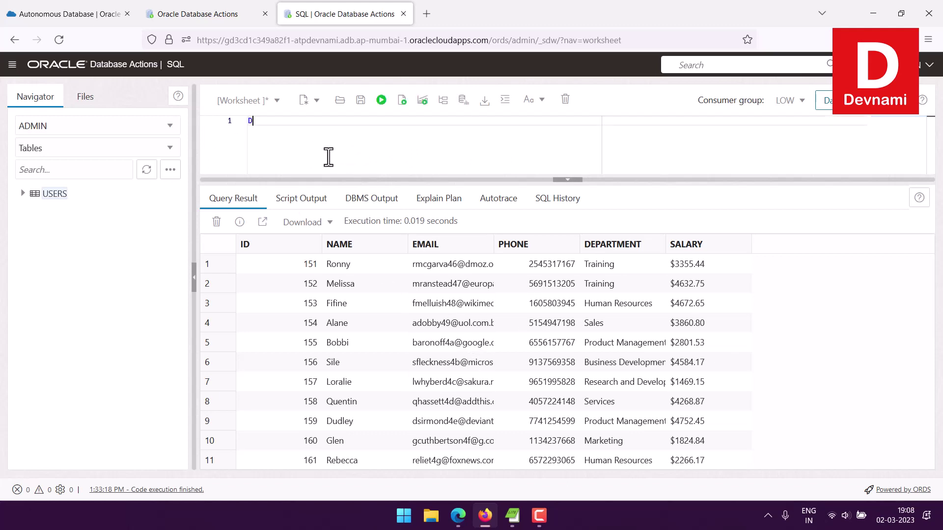
type("ROP TABLE USERS;")
left_click(381, 100)
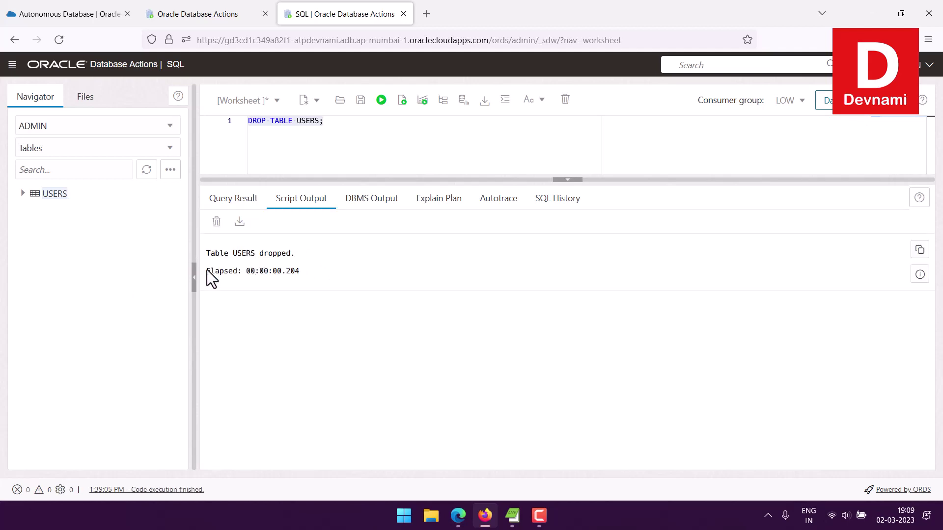
Refresh the ADMIN schema's table list and clear the DROP TABLE statement from the worksheet.
left_click(143, 178)
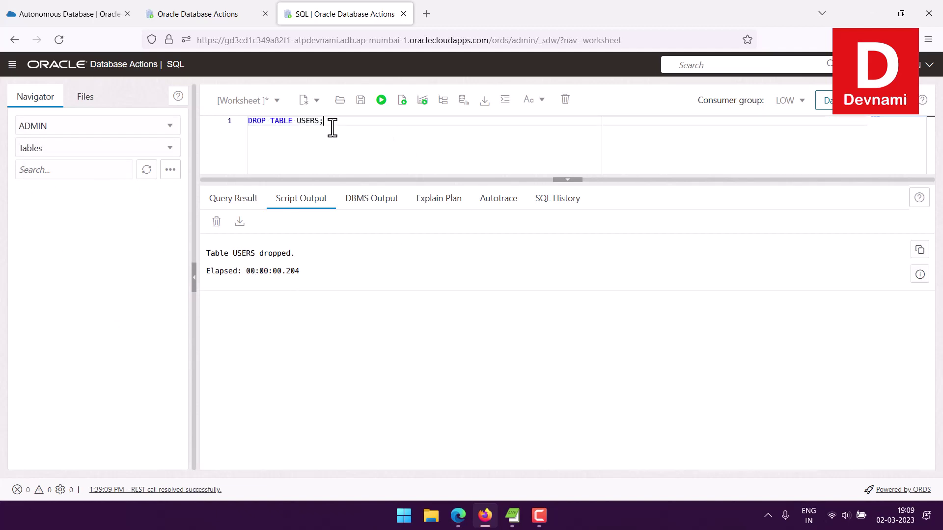
left_click_drag(327, 124, 213, 116)
key("BackSpace")
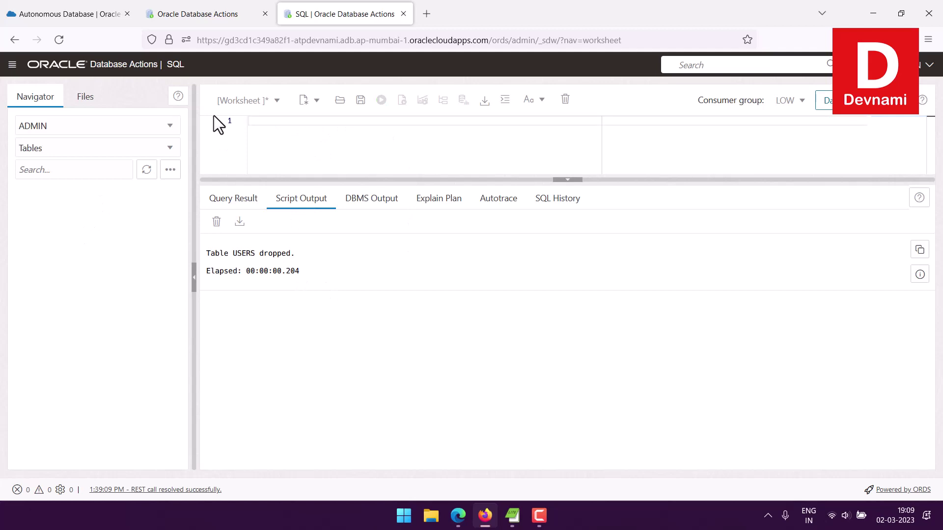